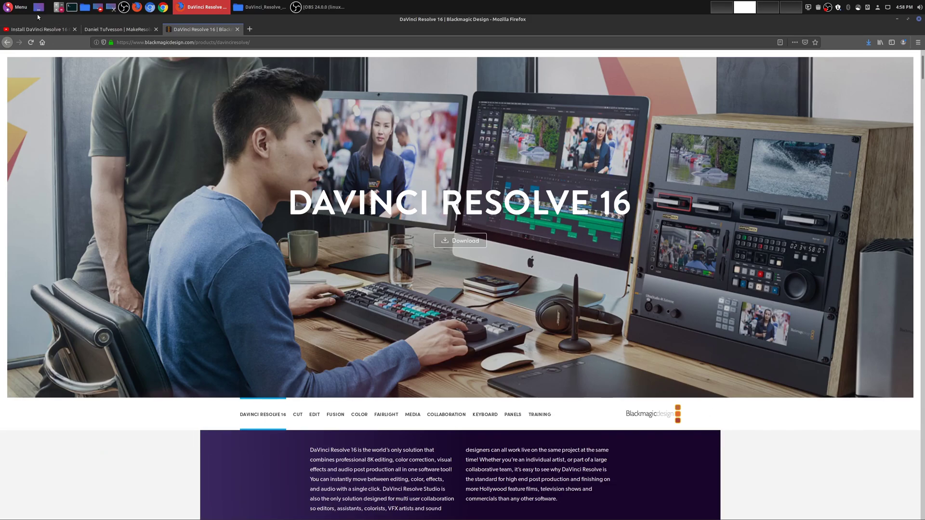
# - Open the desktop application menu briefly, then close it again
pyautogui.click(18, 7)
pyautogui.moveTo(67, 158)
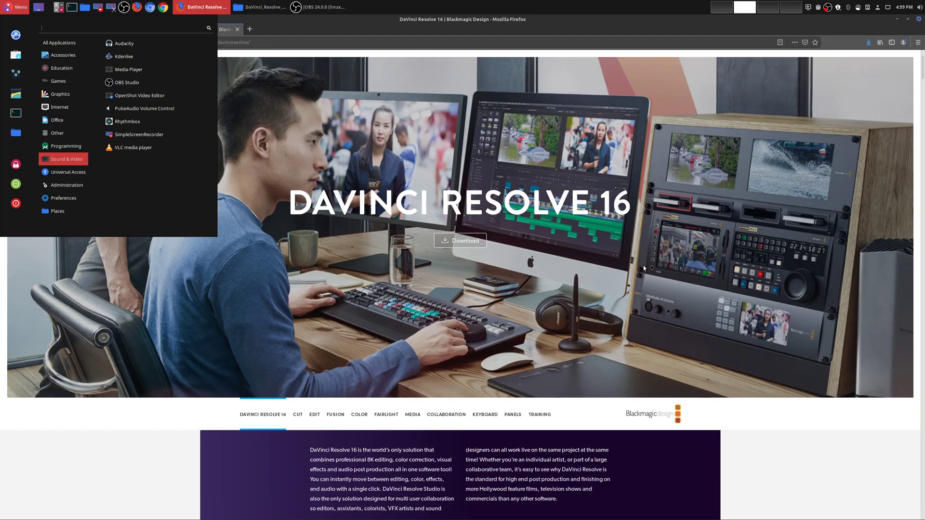
pyautogui.click(792, 428)
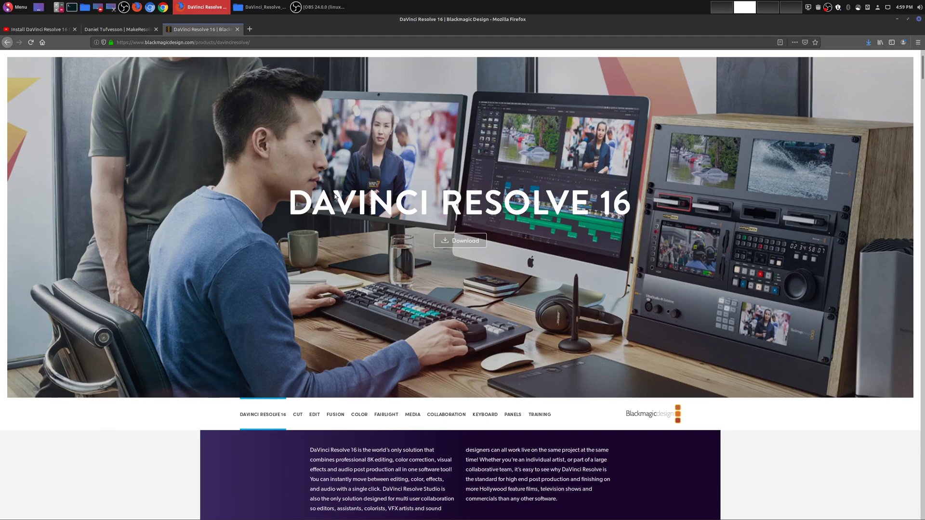
# - Skim the YouTube Resolve-on-Ubuntu video description, then go to the MakeResolveDeb page
pyautogui.click(39, 29)
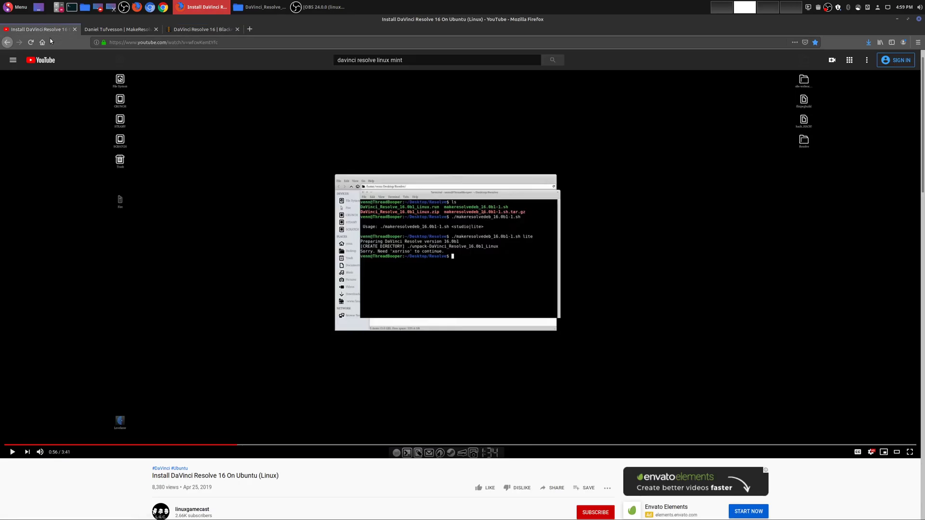
pyautogui.scroll(-2, 292, 395)
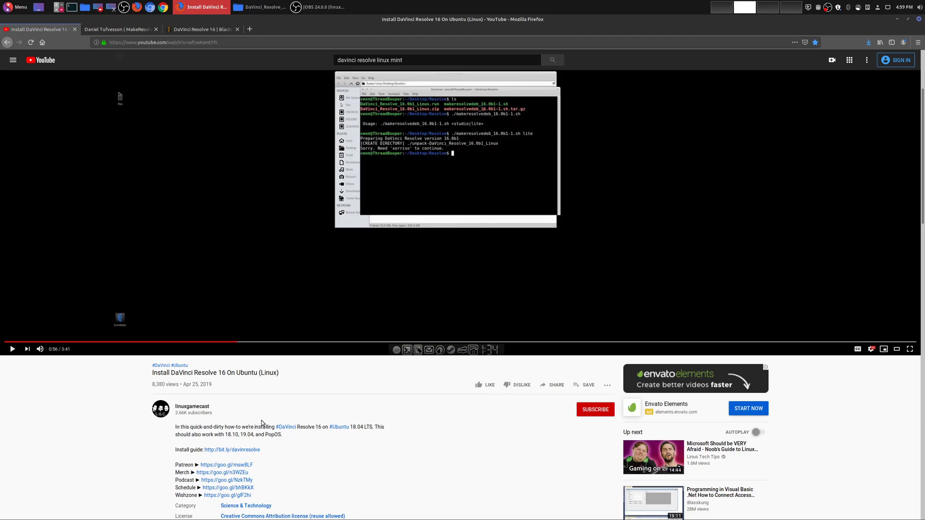
pyautogui.scroll(3, 268, 417)
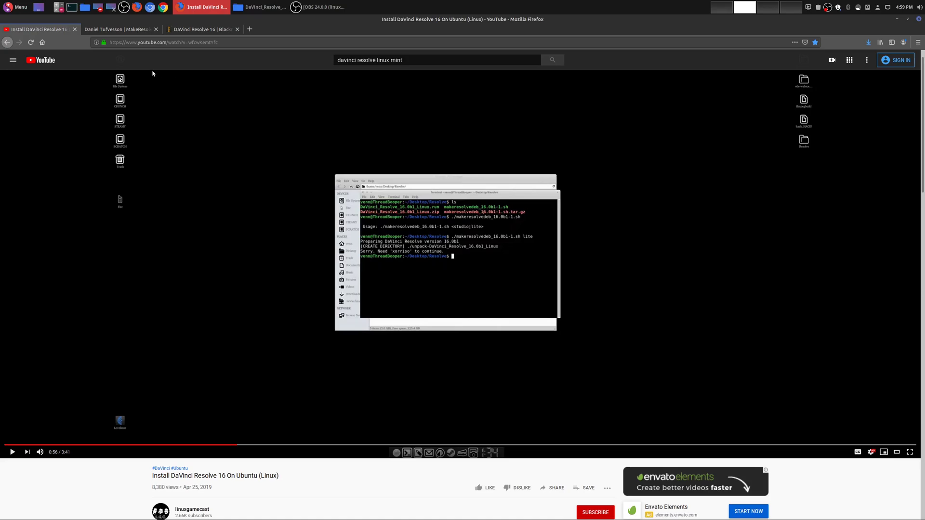
pyautogui.click(117, 30)
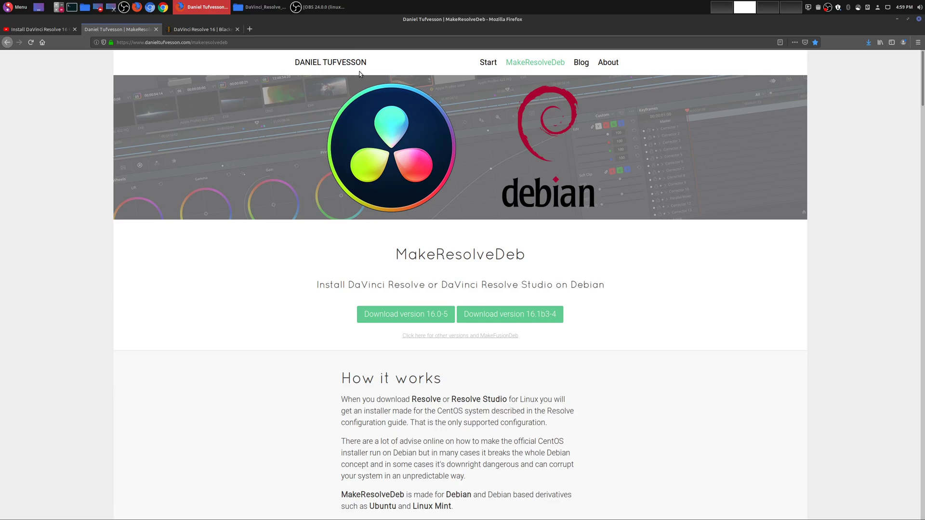
# - View the 16.1 Public Beta 3 Linux download form on the DaVinci Resolve 16 page, then dismiss it
pyautogui.click(212, 29)
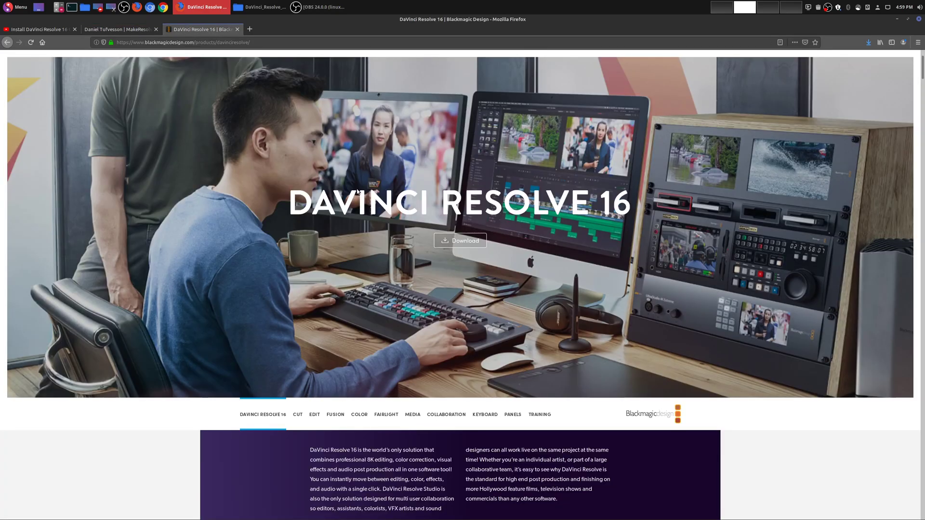
pyautogui.click(461, 240)
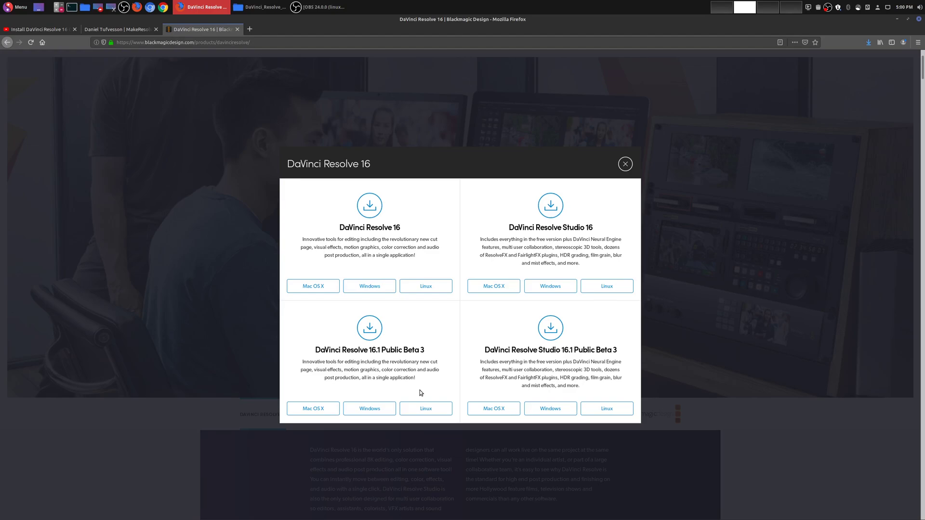
pyautogui.click(434, 412)
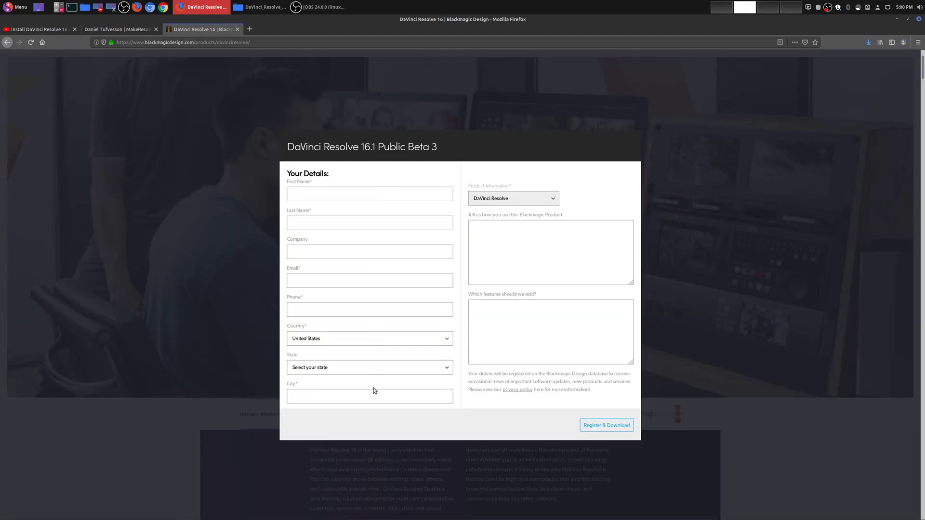
pyautogui.click(231, 228)
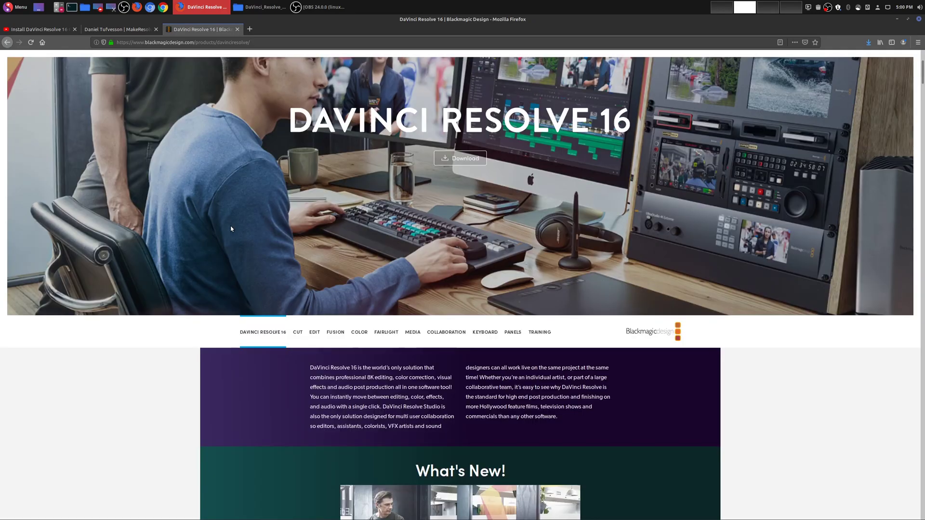
# - Select DaVinci_Resolve_16.1b3_Linux.zip in Nemo's Downloads, then return to the MakeResolveDeb page
pyautogui.click(261, 7)
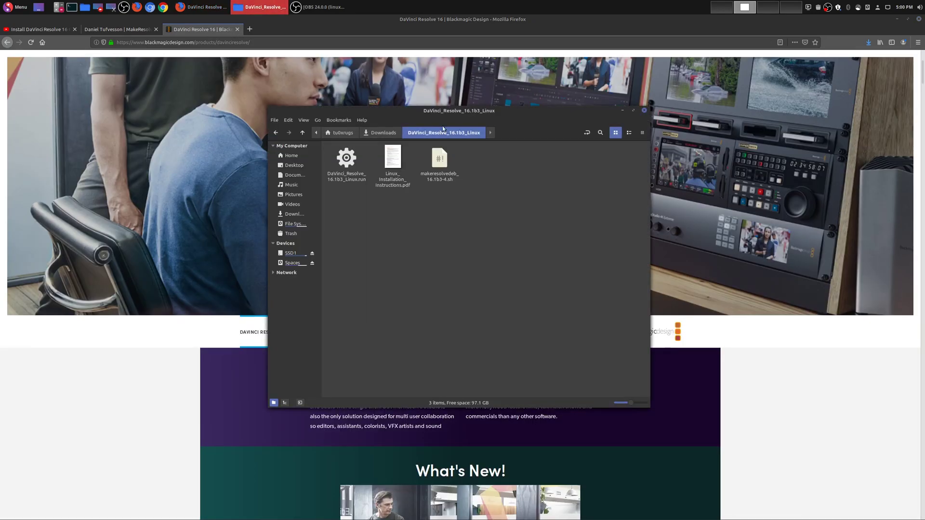
pyautogui.click(394, 135)
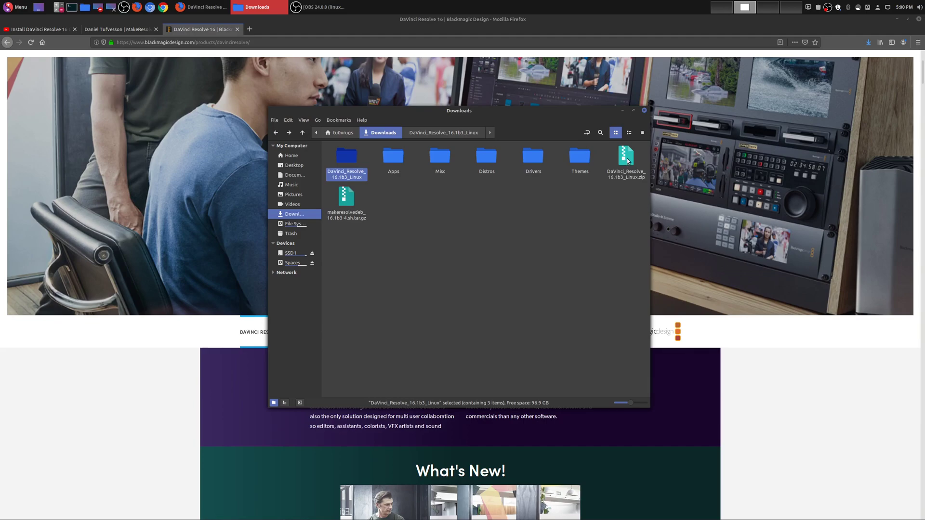
pyautogui.click(630, 168)
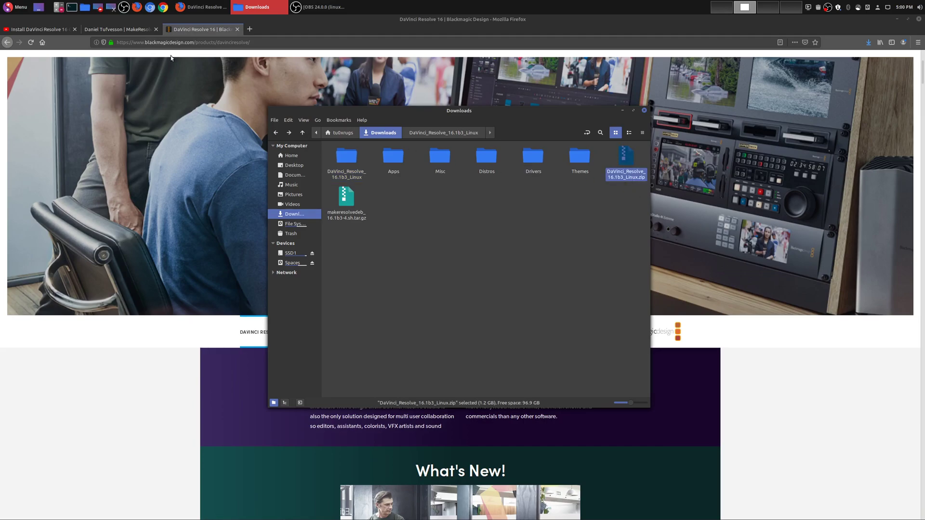
pyautogui.click(119, 31)
pyautogui.click(118, 31)
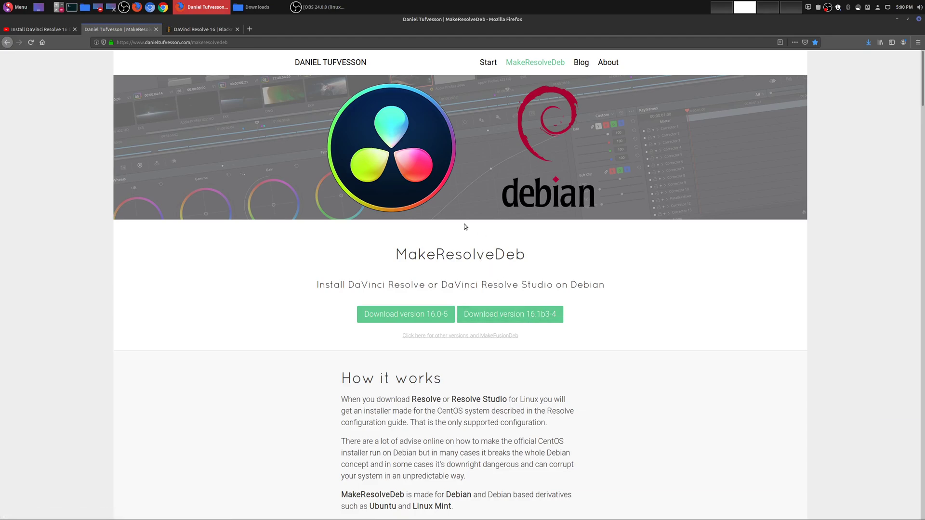
# - Check the zip's context menu, then open the DaVinci_Resolve_16.1b3_Linux folder
pyautogui.click(259, 8)
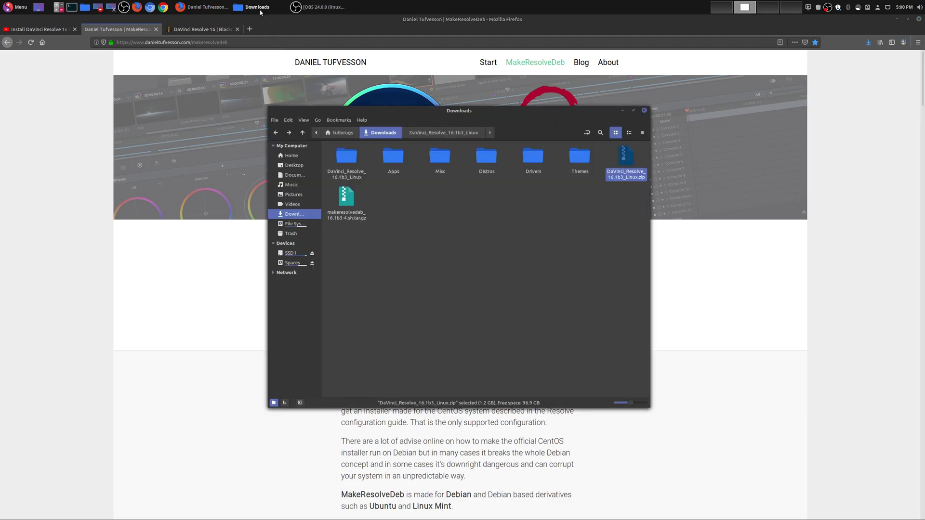
pyautogui.click(572, 220)
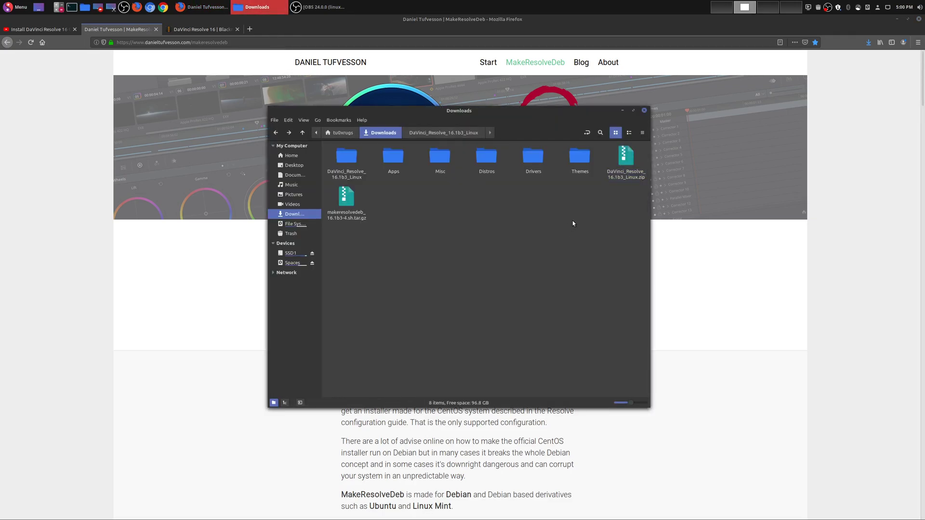
pyautogui.rightClick(622, 164)
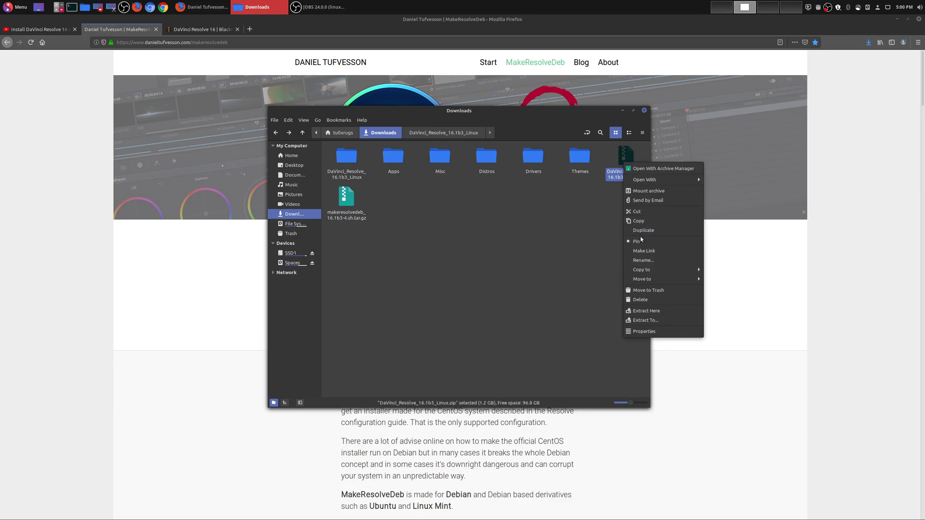
pyautogui.click(589, 283)
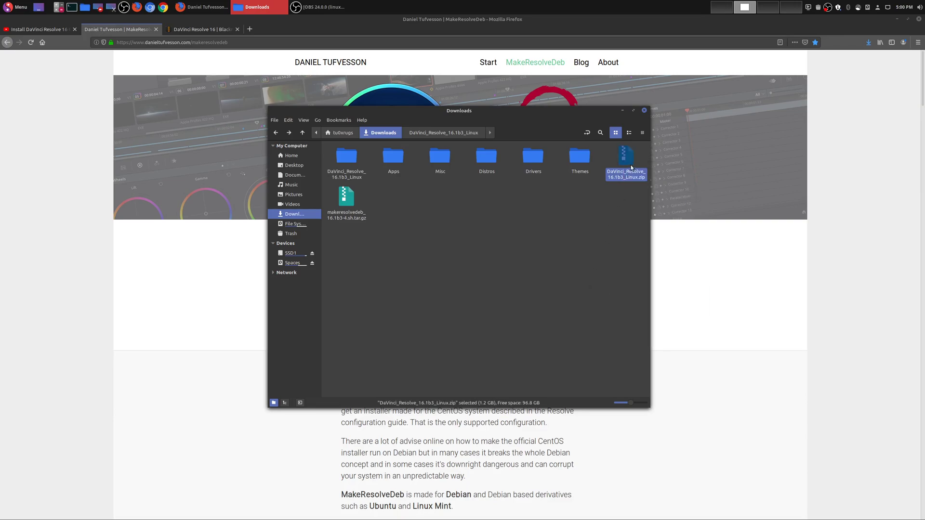
pyautogui.click(621, 228)
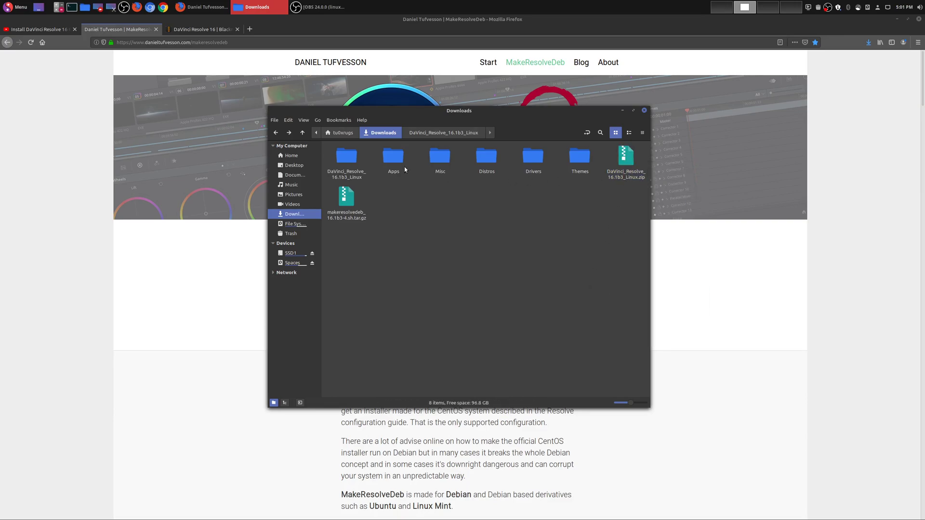
pyautogui.doubleClick(348, 157)
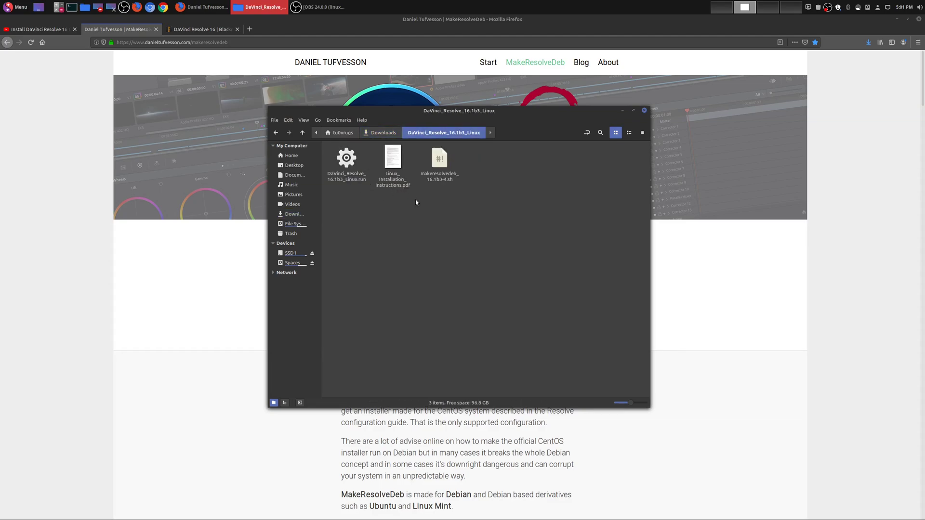
# - Check the makeresolvedeb_16.1b3-4.sh.tar.gz context menu in Downloads and reopen the DaVinci_Resolve_16.1b3_Linux folder
pyautogui.click(381, 133)
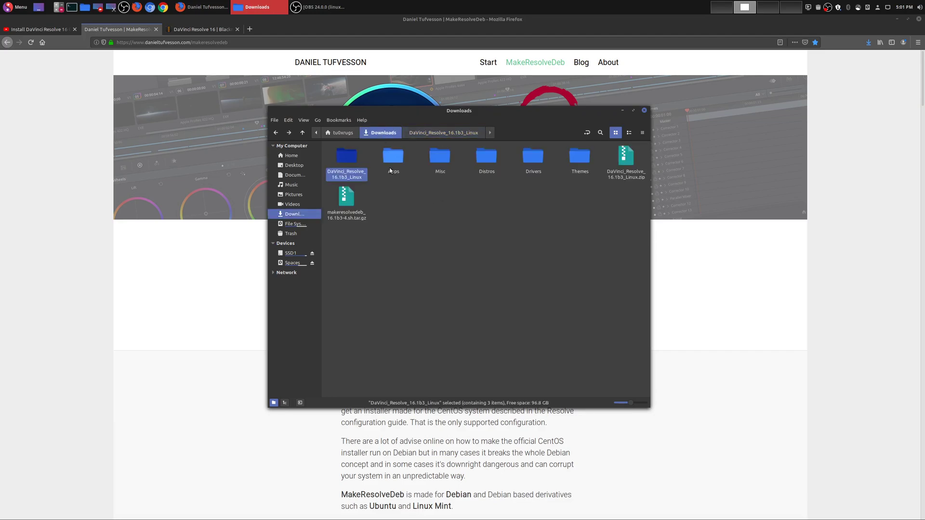
pyautogui.rightClick(347, 202)
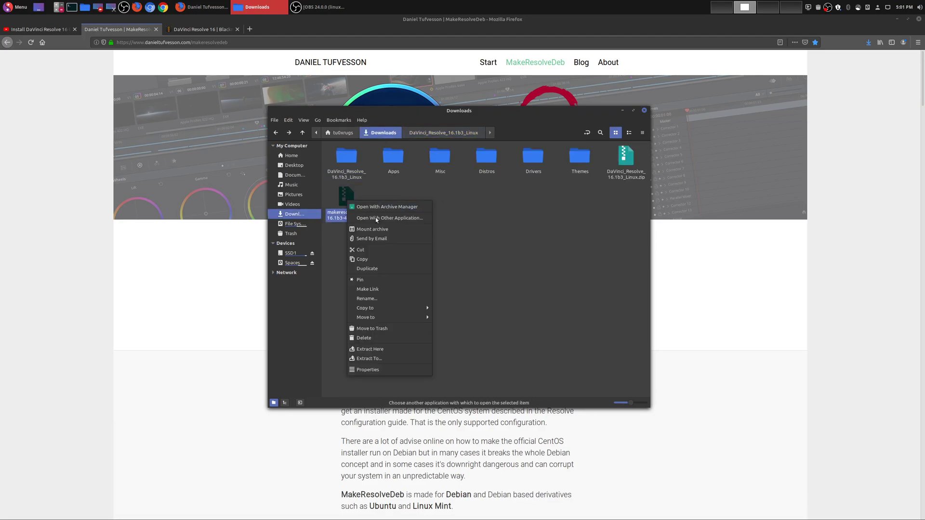
pyautogui.click(476, 299)
pyautogui.click(357, 174)
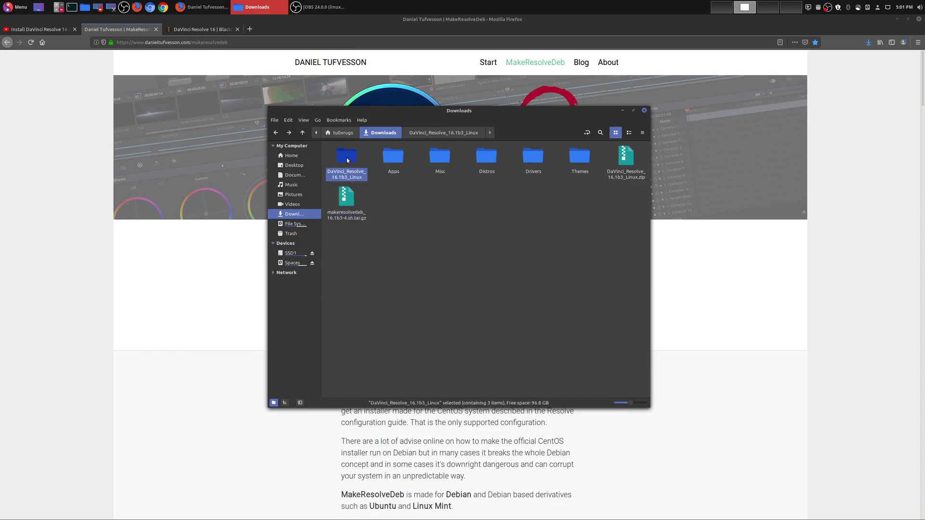
pyautogui.doubleClick(347, 159)
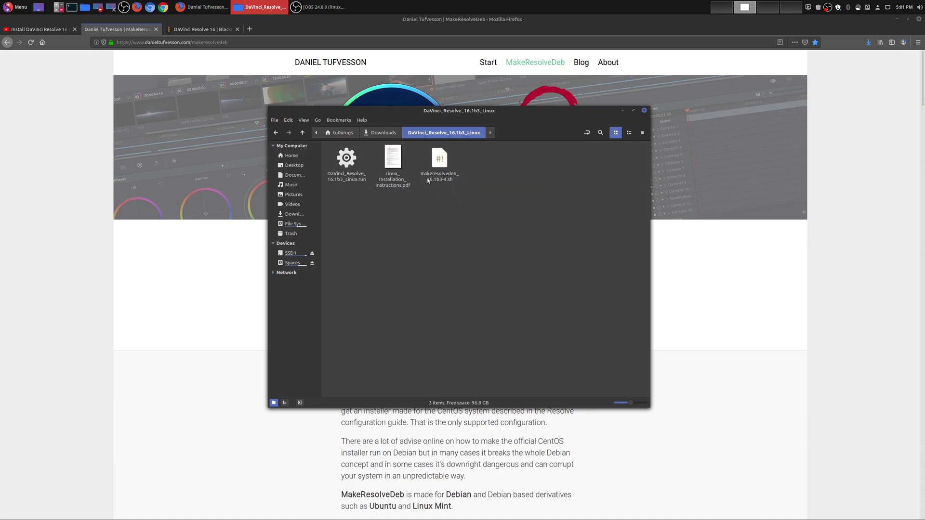
# - Minimise Firefox and open a terminal in DaVinci_Resolve_16.1b3_Linux from Nemo
pyautogui.click(898, 19)
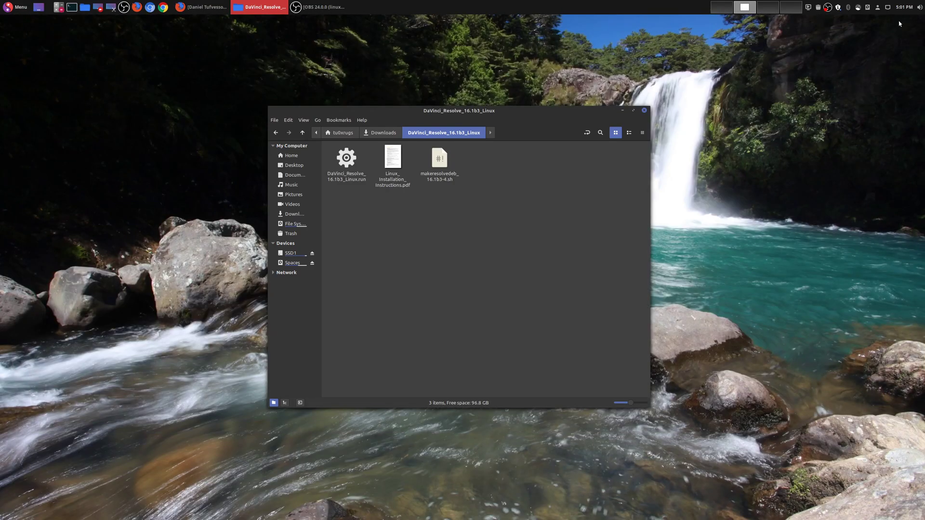
pyautogui.moveTo(569, 116); pyautogui.dragTo(619, 121)
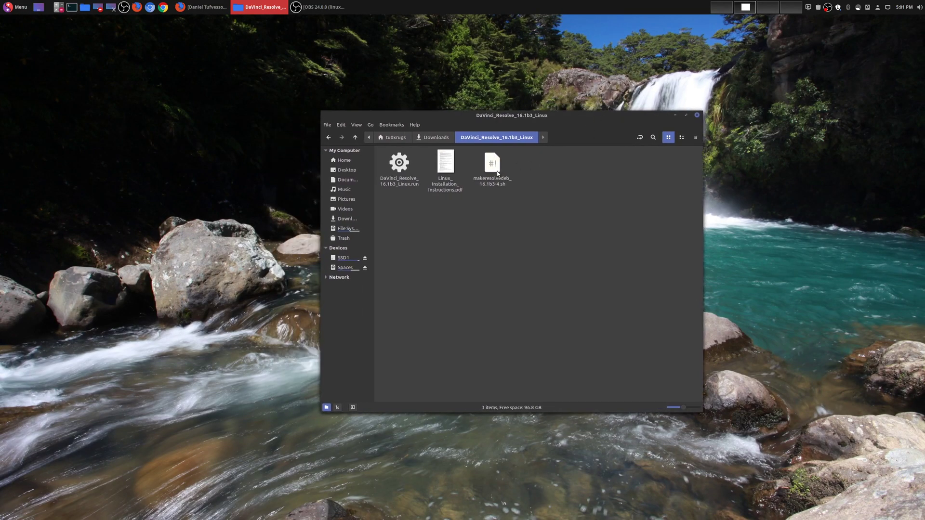
pyautogui.click(430, 139)
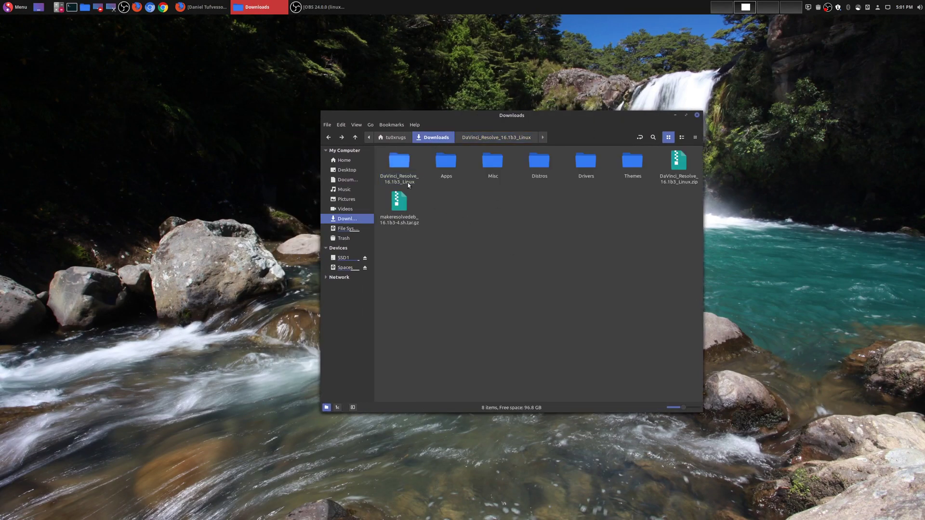
pyautogui.rightClick(398, 164)
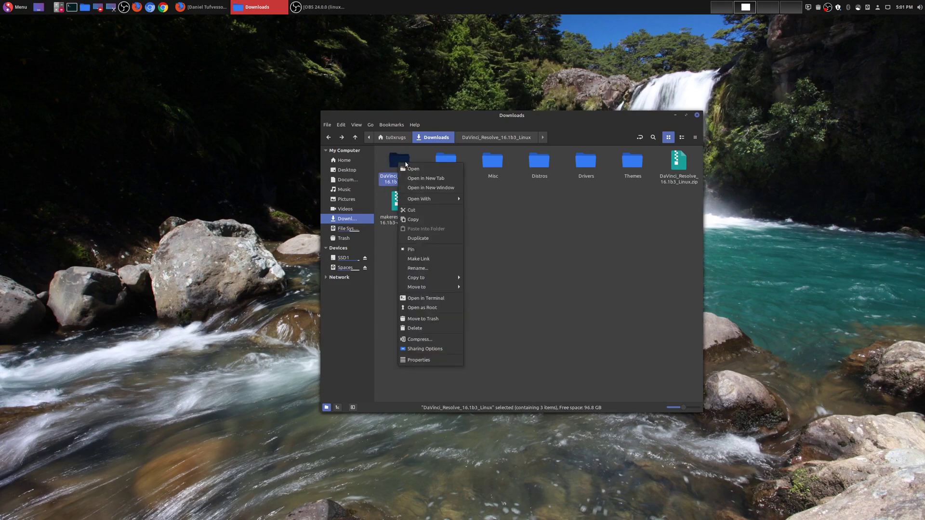
pyautogui.moveTo(429, 198)
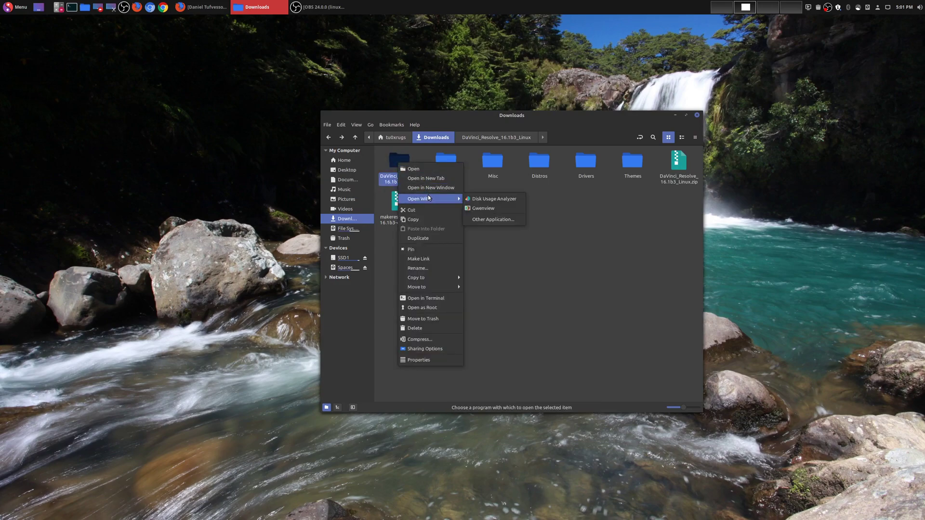
pyautogui.click(425, 298)
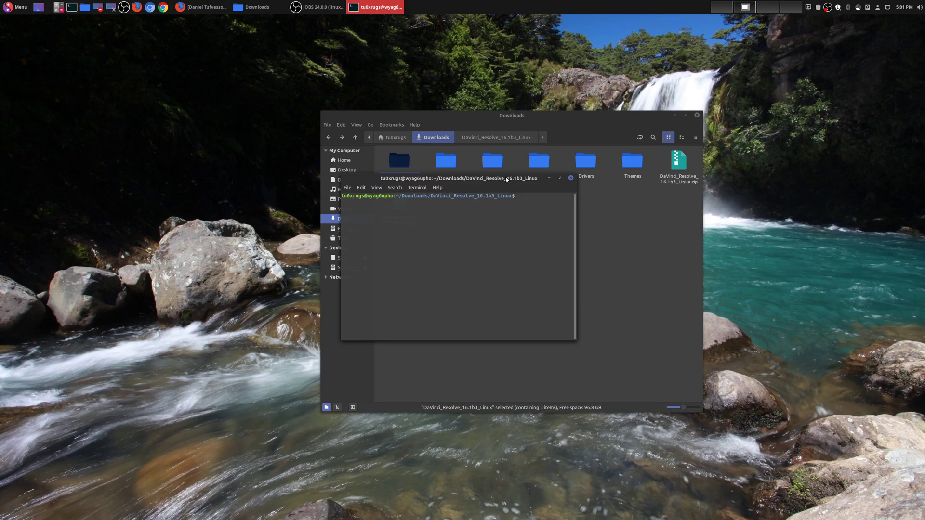
# - List the folder with ls -lrt and widen the terminal so lines don't wrap
pyautogui.moveTo(506, 178); pyautogui.dragTo(647, 231)
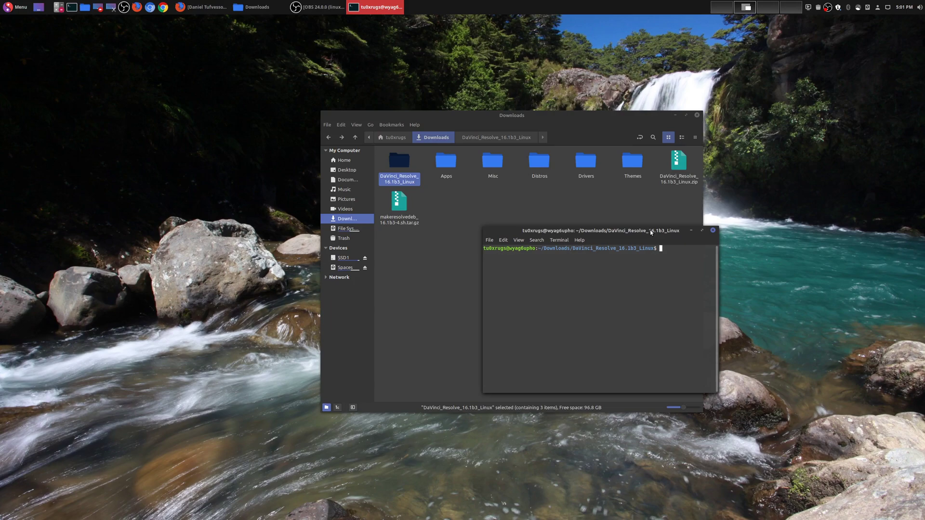
pyautogui.write('ls -lrt')
pyautogui.press('Return')
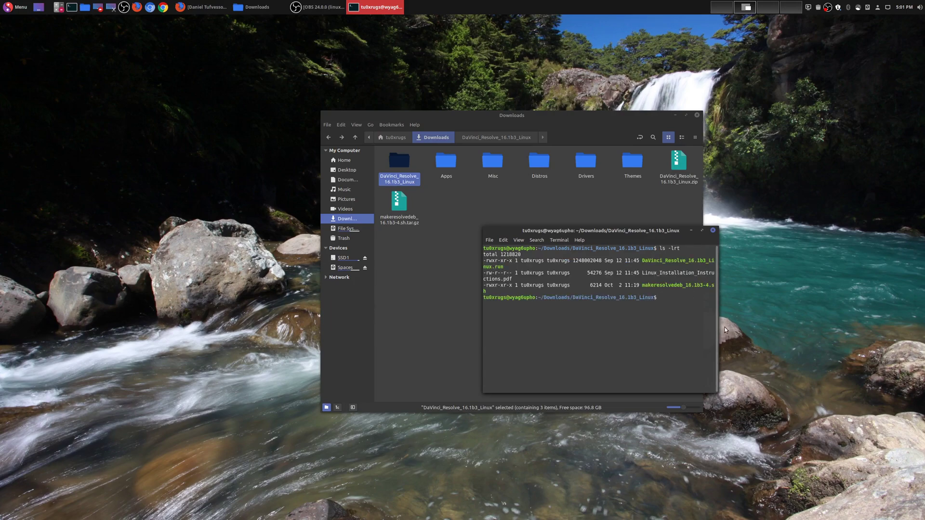
pyautogui.moveTo(718, 326); pyautogui.dragTo(830, 326)
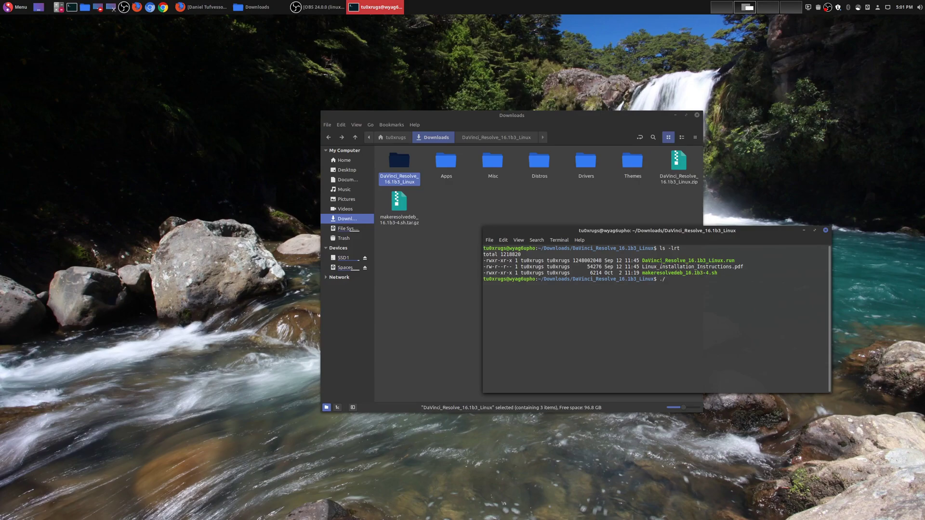
# - Run ./makeresolvedeb_16.1b3-4.sh to show its studio/lite usage note
pyautogui.moveTo(642, 273); pyautogui.dragTo(717, 274)
pyautogui.rightClick(706, 272)
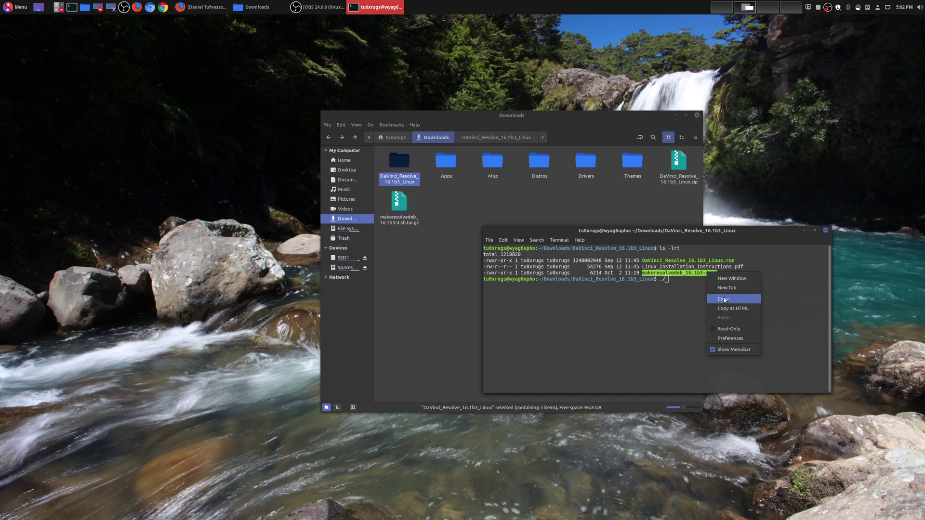
pyautogui.click(723, 299)
pyautogui.rightClick(695, 284)
pyautogui.click(713, 328)
pyautogui.press('Return')
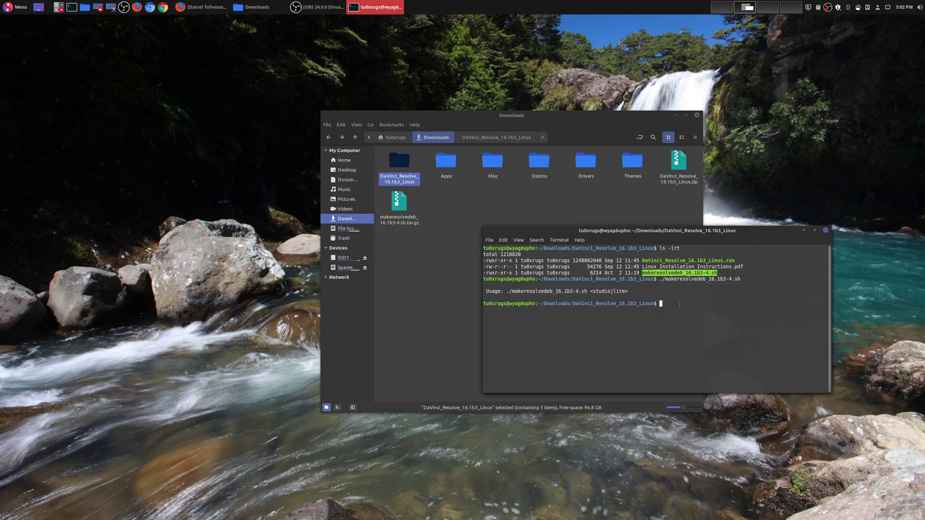
# - Re-enter ./makeresolvedeb_16.1b3-4.sh at the prompt with the lite argument
pyautogui.moveTo(660, 279); pyautogui.dragTo(741, 279)
pyautogui.rightClick(730, 282)
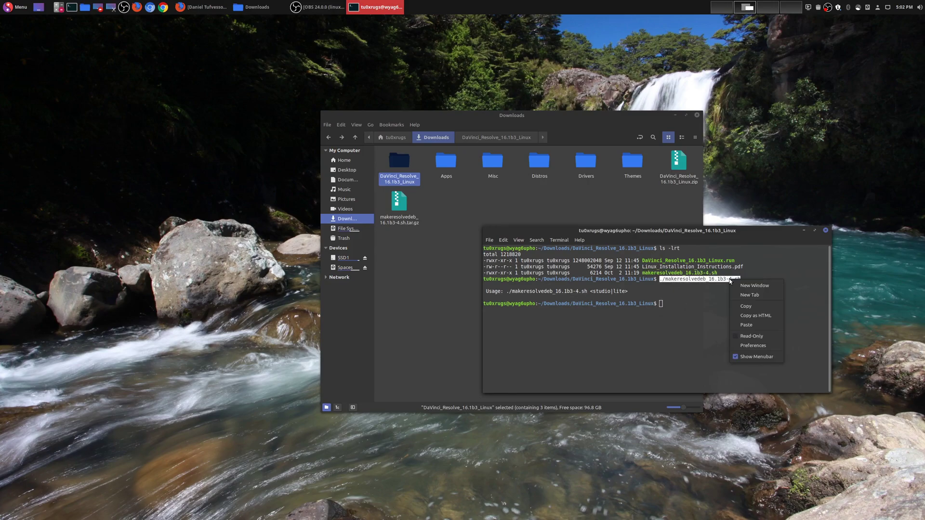
pyautogui.click(746, 306)
pyautogui.rightClick(695, 304)
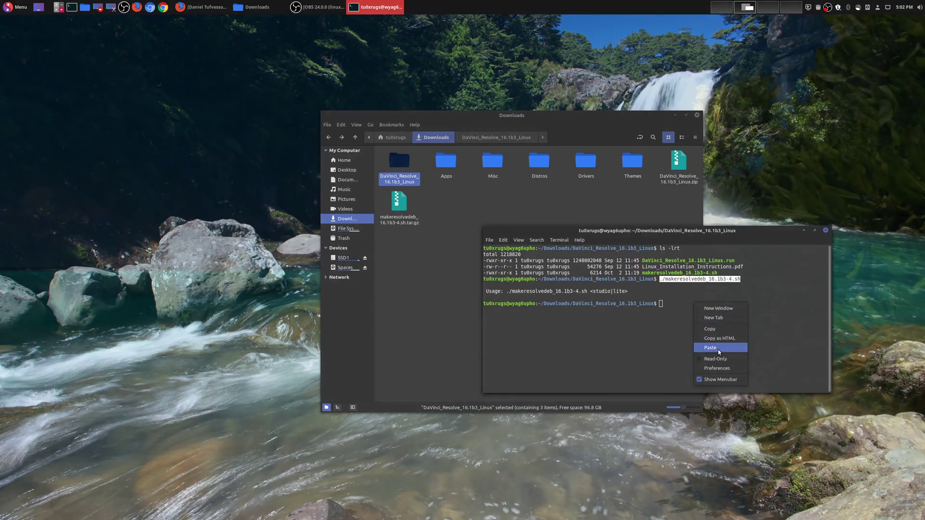
pyautogui.click(718, 348)
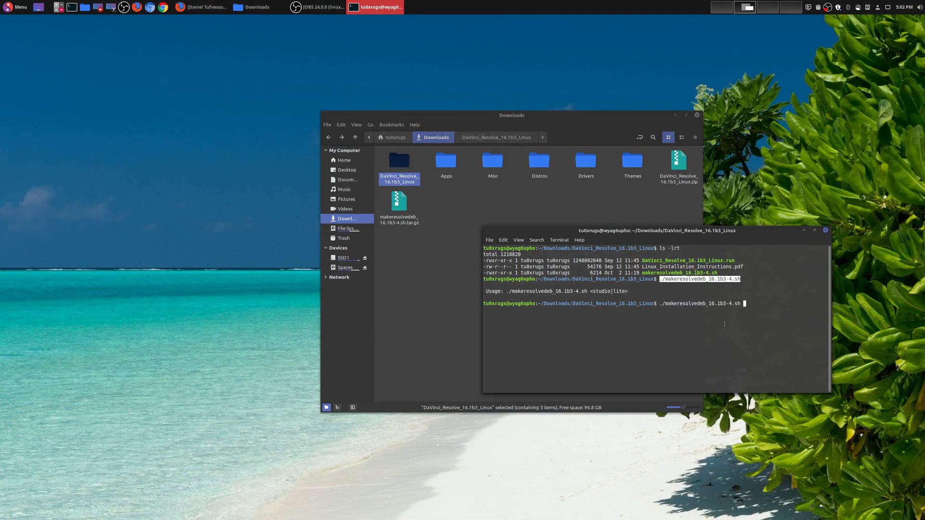
pyautogui.write('lite')
# - Run the lite build, then run sudo apt install xorriso for the missing package
pyautogui.press('Return')
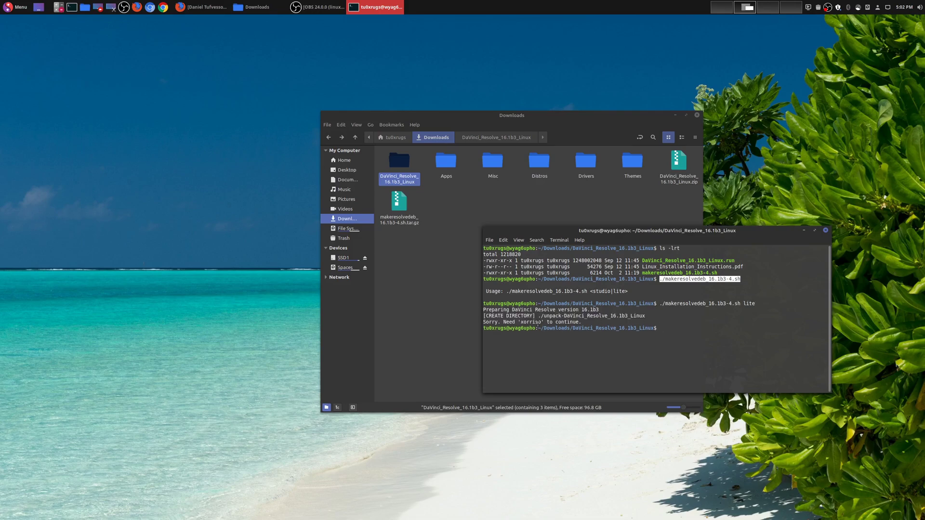
pyautogui.write('sudo apt install')
pyautogui.moveTo(520, 322); pyautogui.dragTo(542, 322)
pyautogui.rightClick(538, 323)
pyautogui.click(561, 348)
pyautogui.rightClick(727, 328)
pyautogui.click(751, 373)
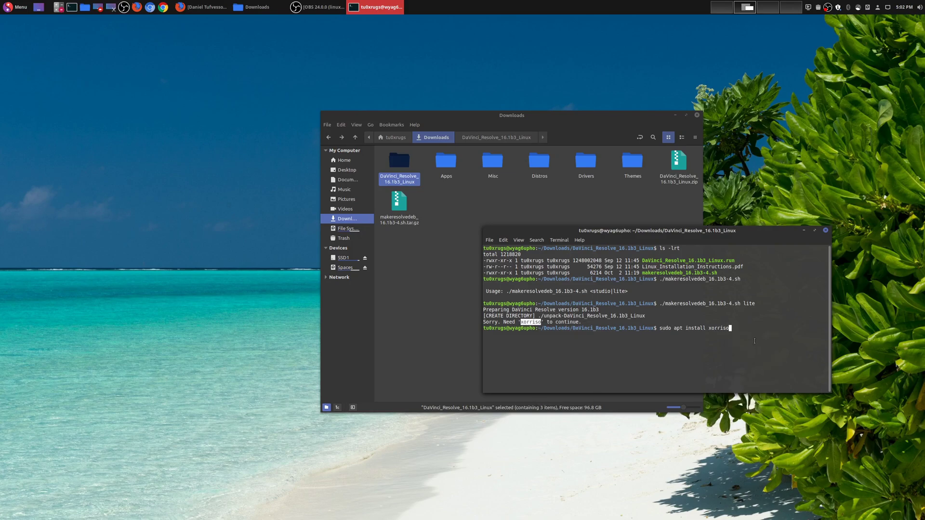
pyautogui.press('Return')
# - Enter the admin password, confirm with Y to install xorriso, then list files with ls -lrt
pyautogui.write('********')
pyautogui.press('Return')
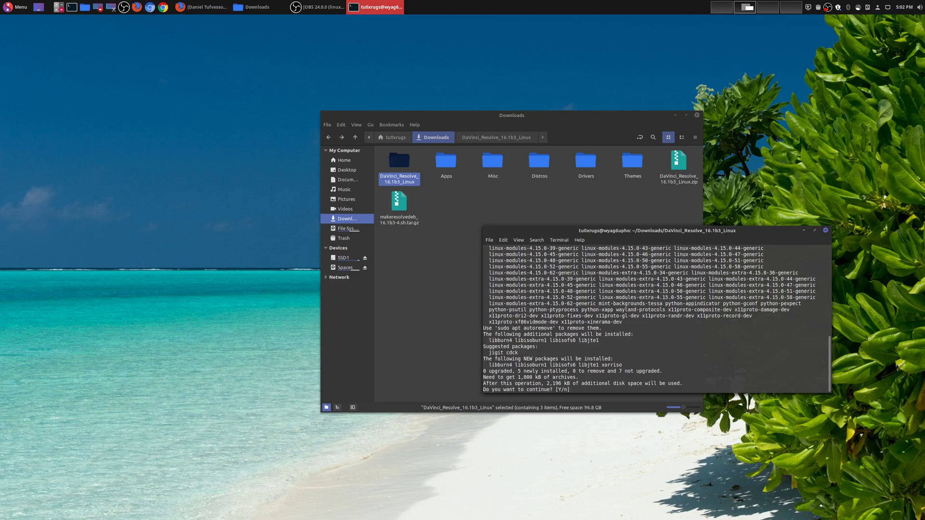
pyautogui.write('Y')
pyautogui.press('Return')
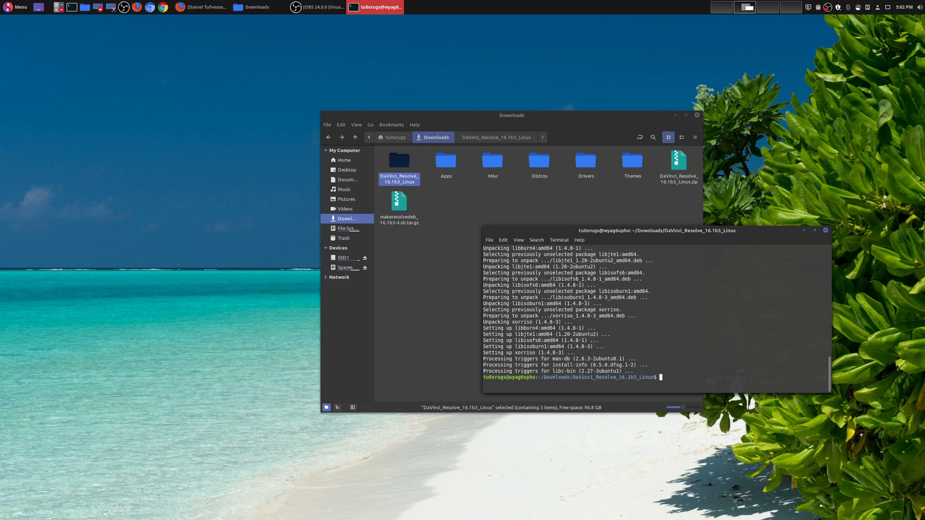
pyautogui.write('ls -lrt')
pyautogui.press('Return')
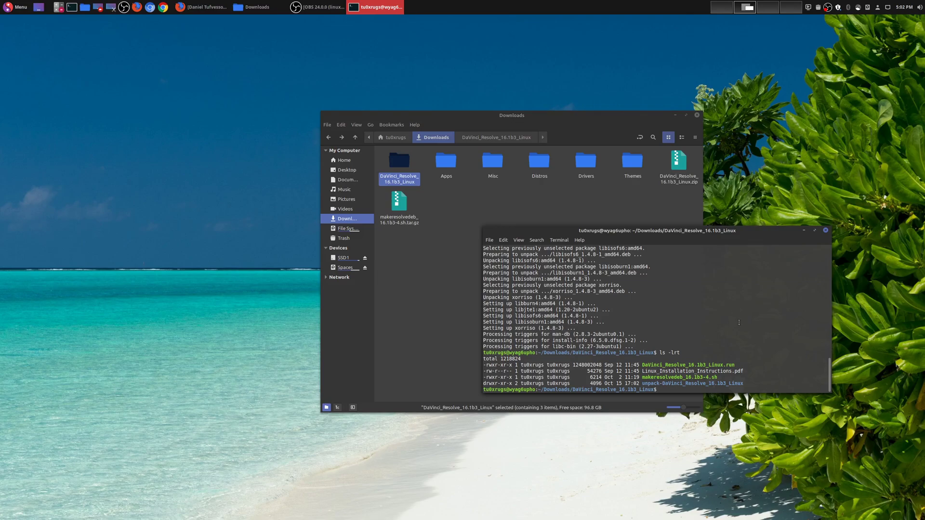
# - Recall ./makeresolvedeb_16.1b3-4.sh lite from history and rerun it to build the .deb
pyautogui.press('Up')
pyautogui.press('Up')
pyautogui.press('Up')
pyautogui.press('Return')
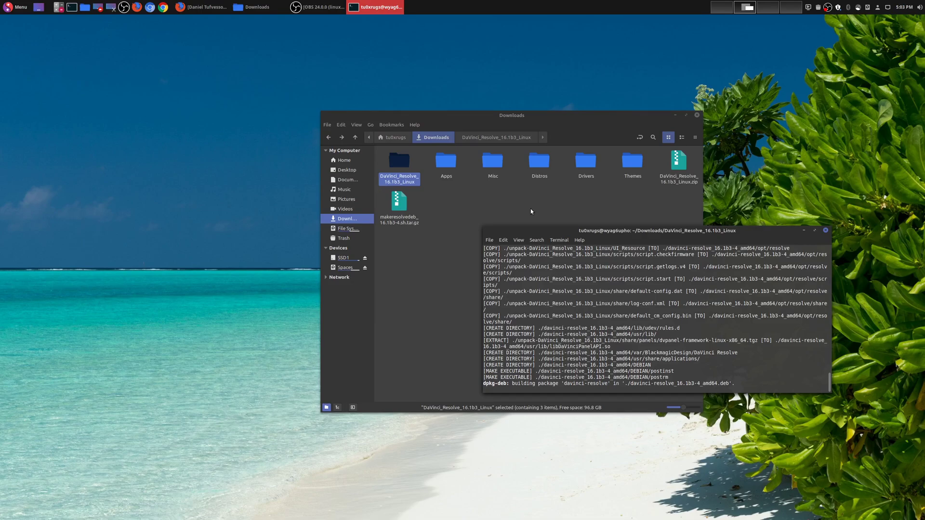
# - Open DaVinci_Resolve_16.1b3_Linux in Nemo, move Nemo left and enlarge the terminal
pyautogui.click(542, 117)
pyautogui.press('Return')
pyautogui.moveTo(542, 117); pyautogui.dragTo(474, 116)
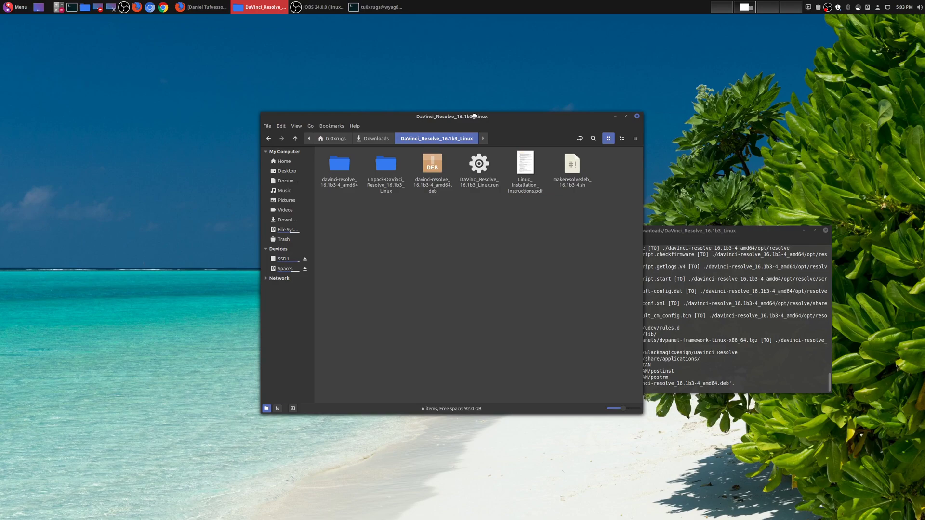
pyautogui.moveTo(474, 116); pyautogui.dragTo(297, 104)
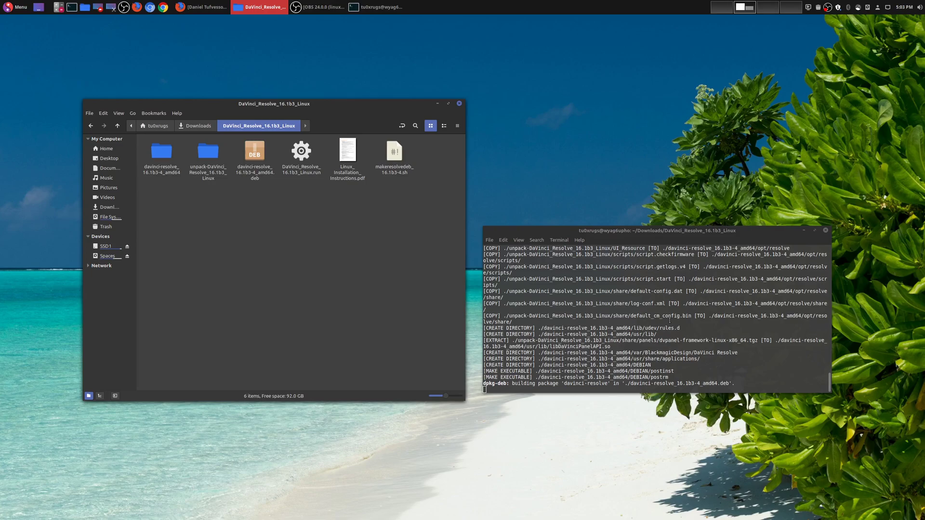
pyautogui.moveTo(830, 392); pyautogui.dragTo(846, 442)
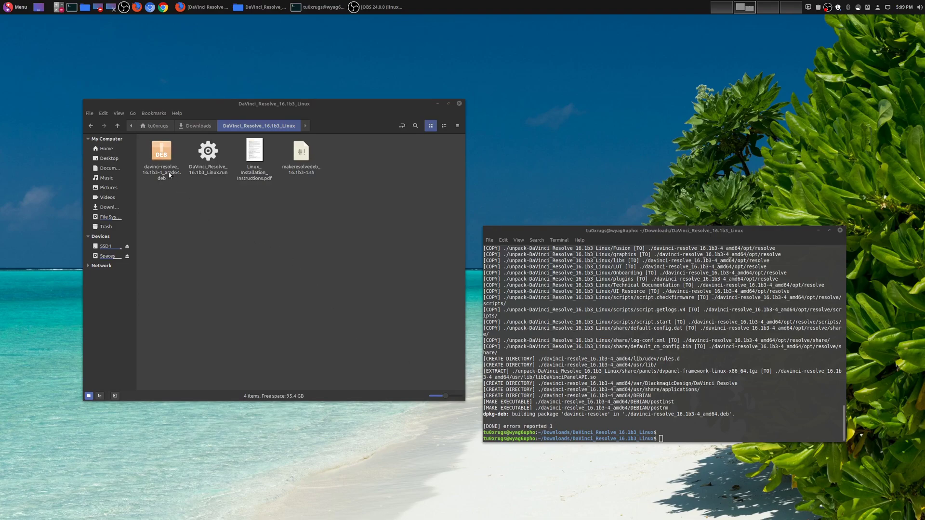
# - List the folder's files with ls -lrt in the terminal
pyautogui.click(677, 436)
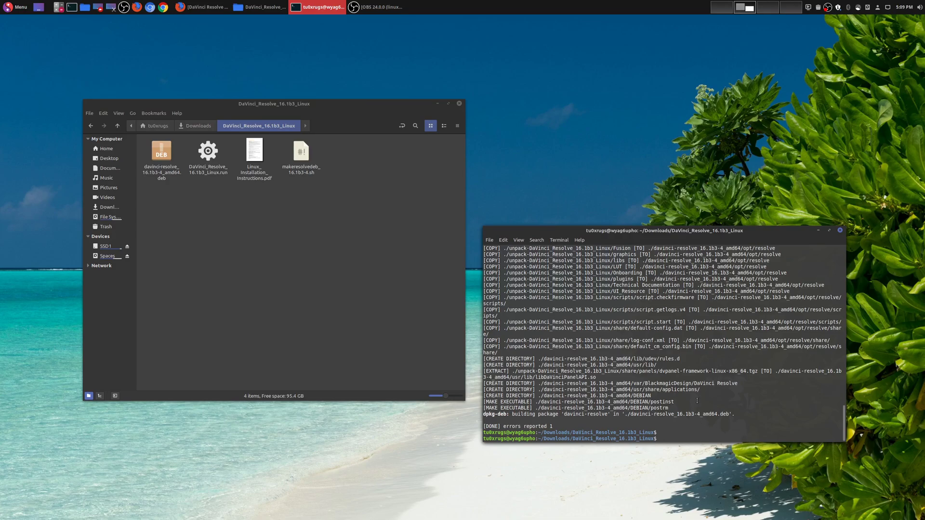
pyautogui.write('ls -lrt')
pyautogui.press('Return')
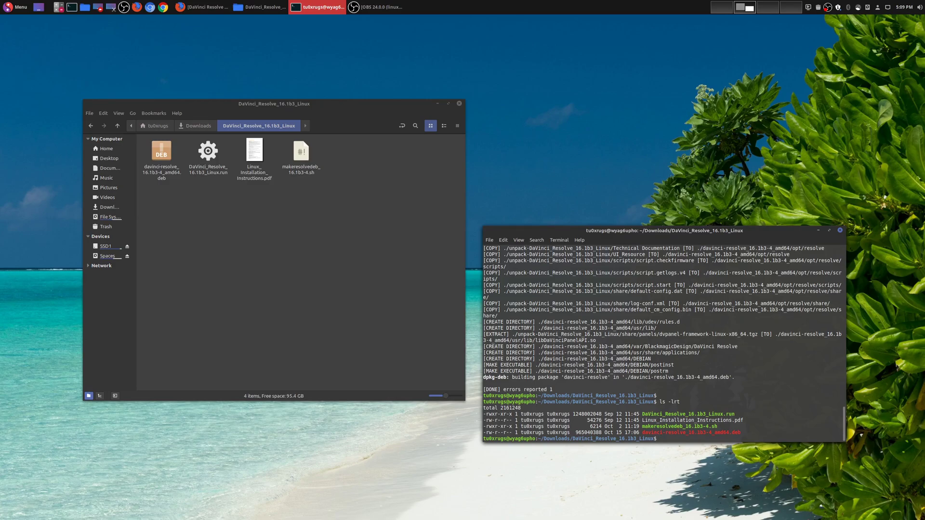
# - Install davinci-resolve_16.1b3-4_amd64.deb with sudo dpkg -i and minimise the file manager
pyautogui.write('sudo dpkg -i')
pyautogui.moveTo(742, 434); pyautogui.dragTo(643, 433)
pyautogui.rightClick(645, 433)
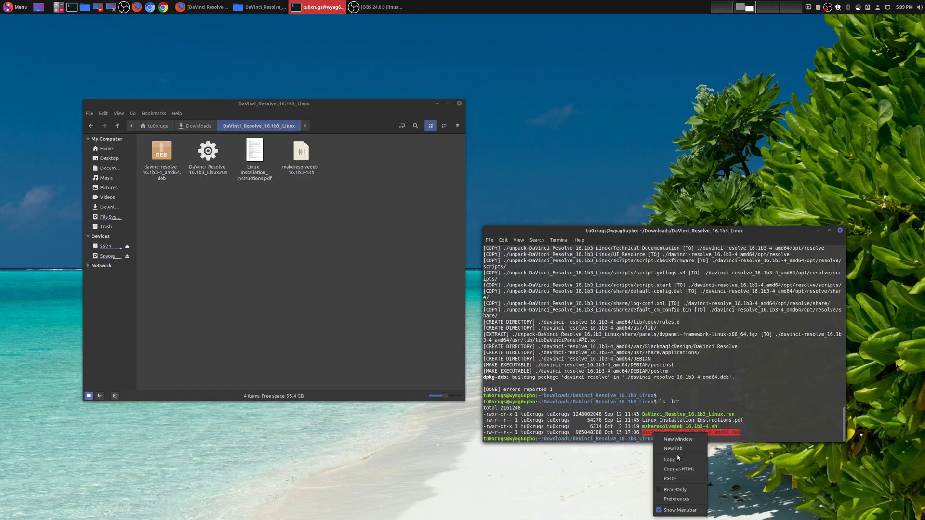
pyautogui.click(681, 458)
pyautogui.rightClick(711, 441)
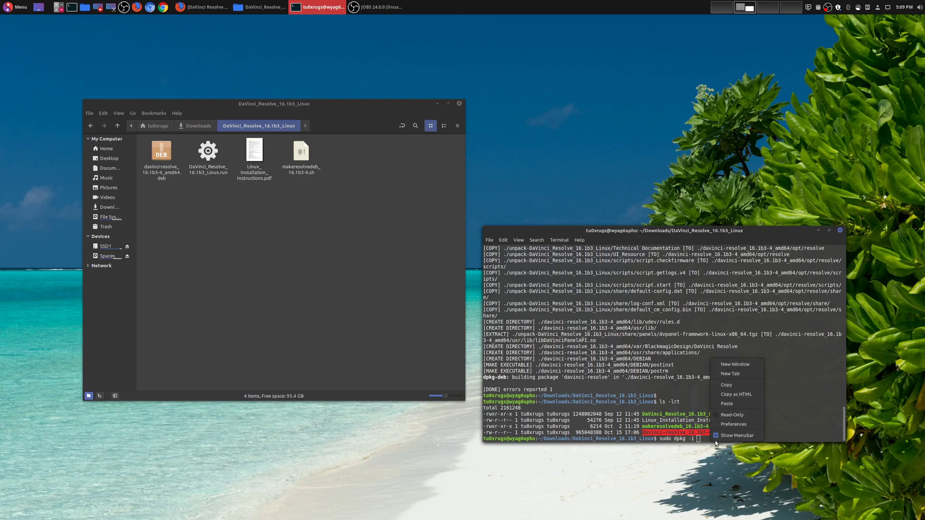
pyautogui.click(735, 405)
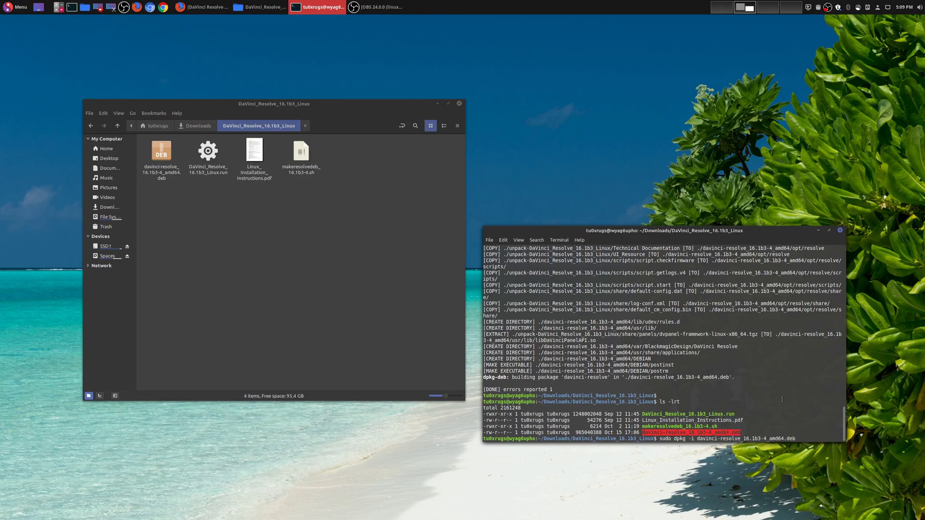
pyautogui.press('Return')
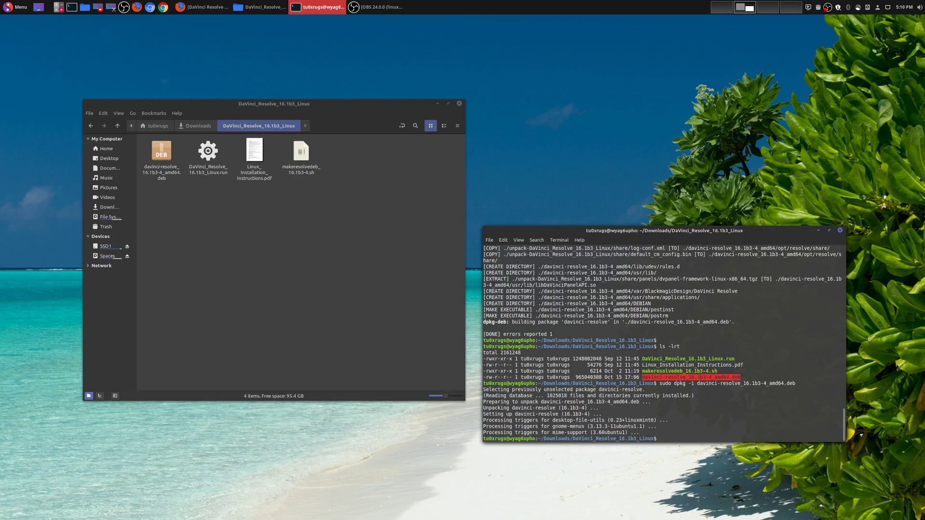
pyautogui.click(437, 104)
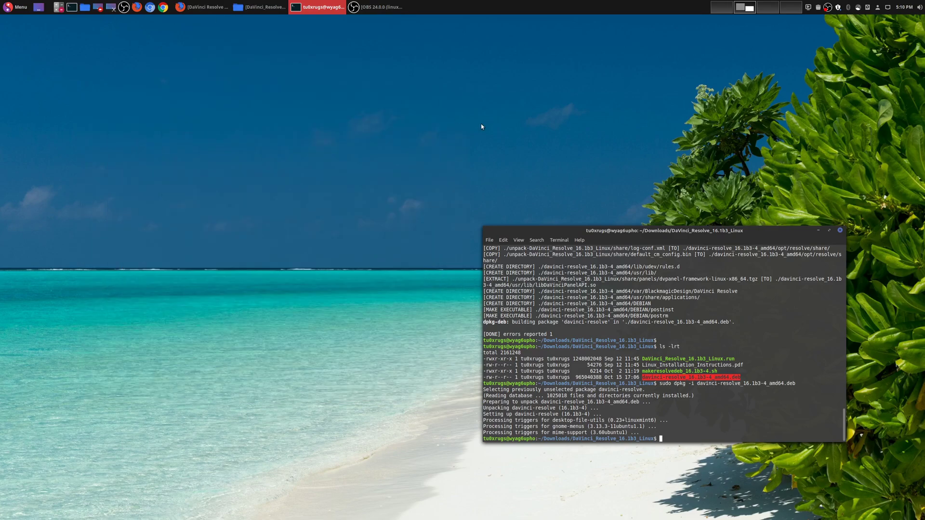
# - Minimise the terminal and launch DaVinci Resolve from Menu > Sound & Video
pyautogui.click(818, 231)
pyautogui.click(11, 9)
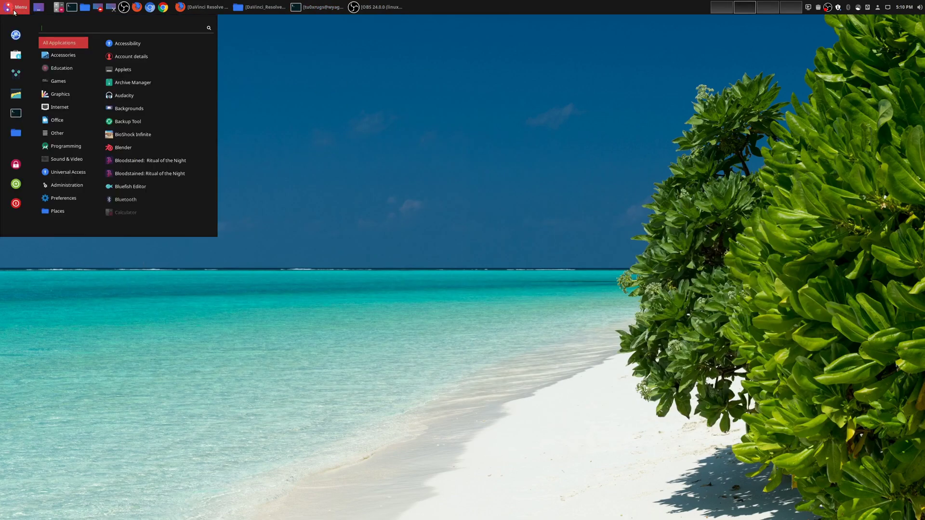
pyautogui.click(71, 159)
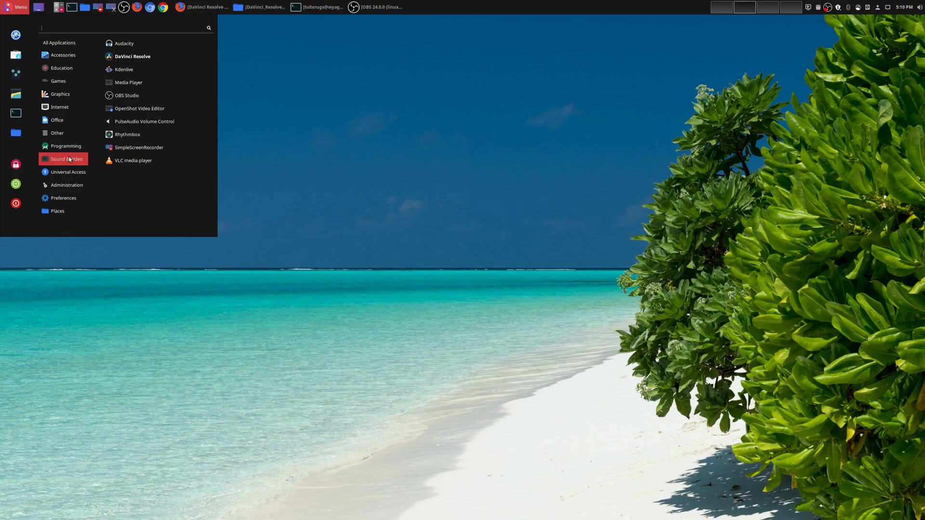
pyautogui.click(142, 57)
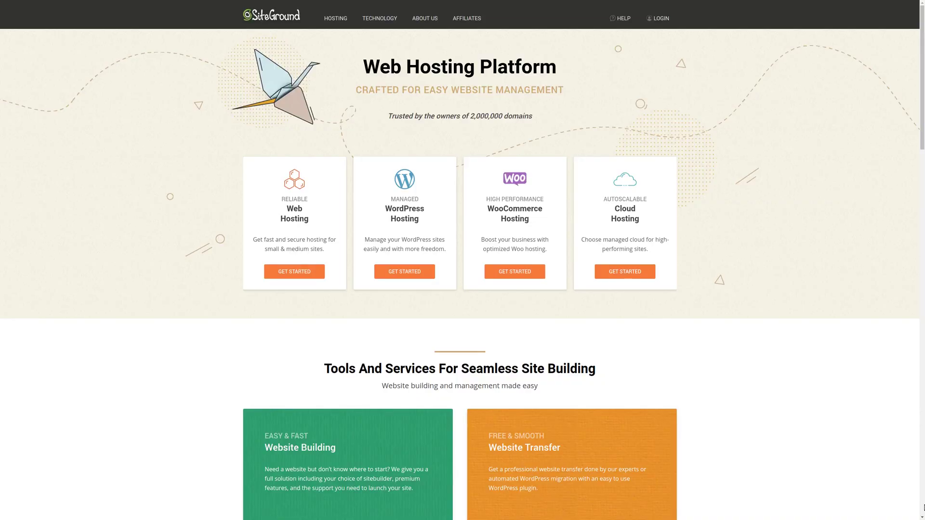
# - Scroll down the SiteGround hosting page past the Tools and Services cards
pyautogui.scroll(-1, 459, 260)
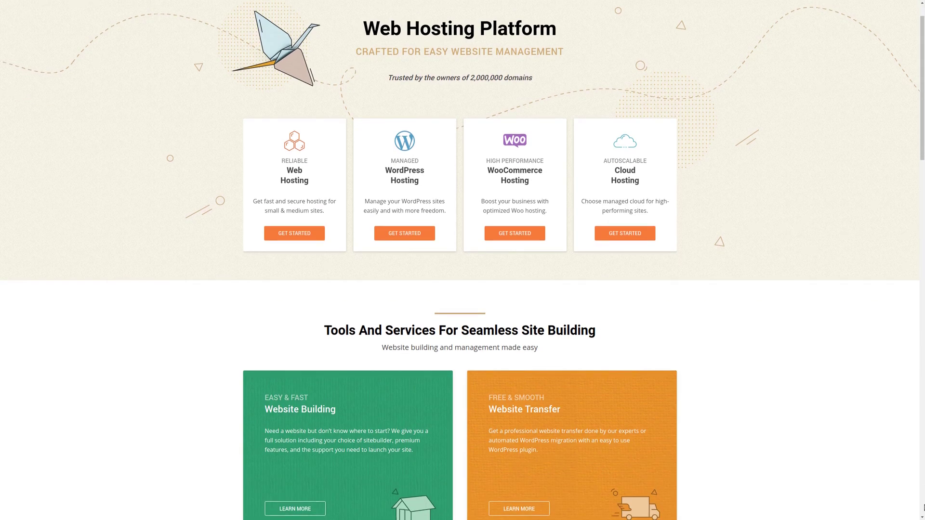
pyautogui.scroll(-2, 460, 260)
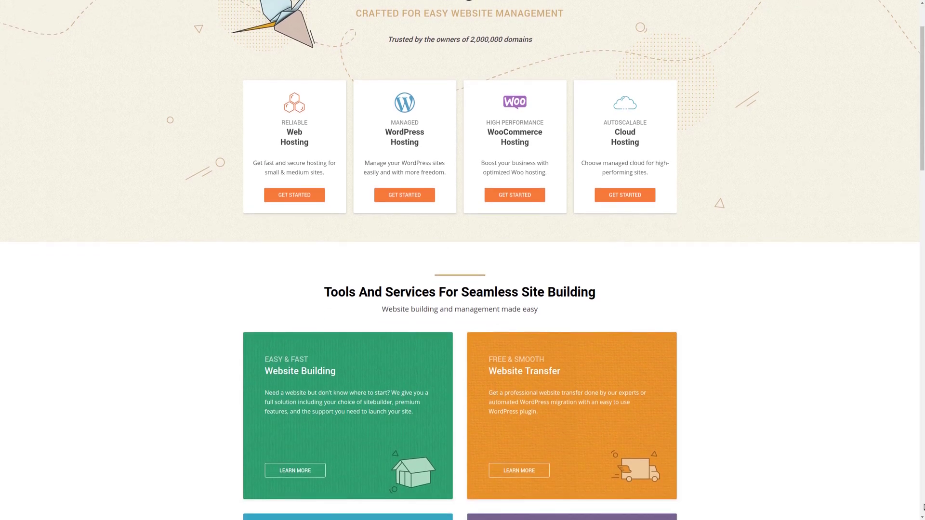
pyautogui.scroll(-1, 924, 507)
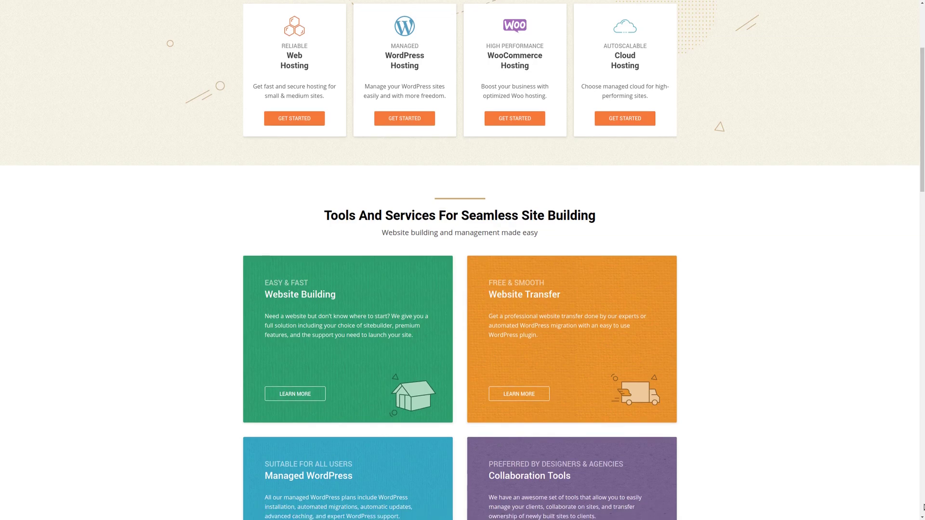
pyautogui.scroll(-1, 924, 507)
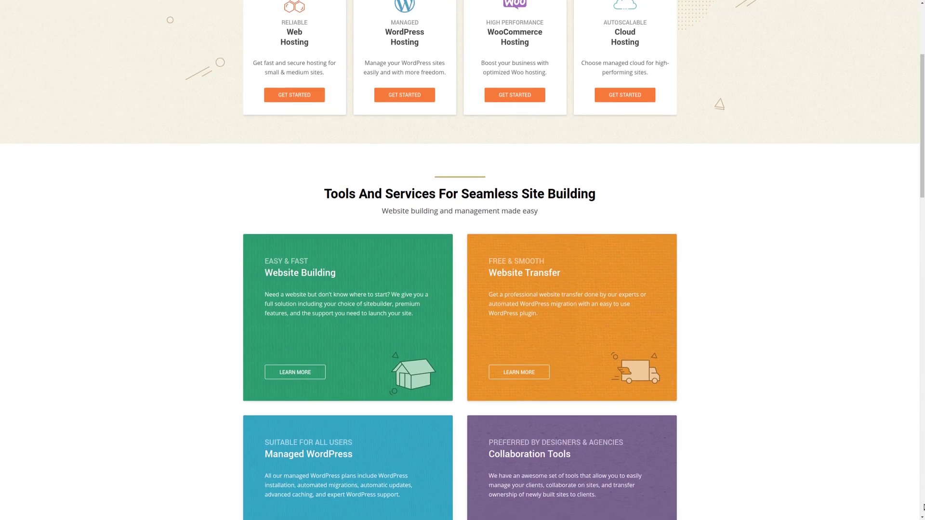
pyautogui.scroll(-1, 924, 507)
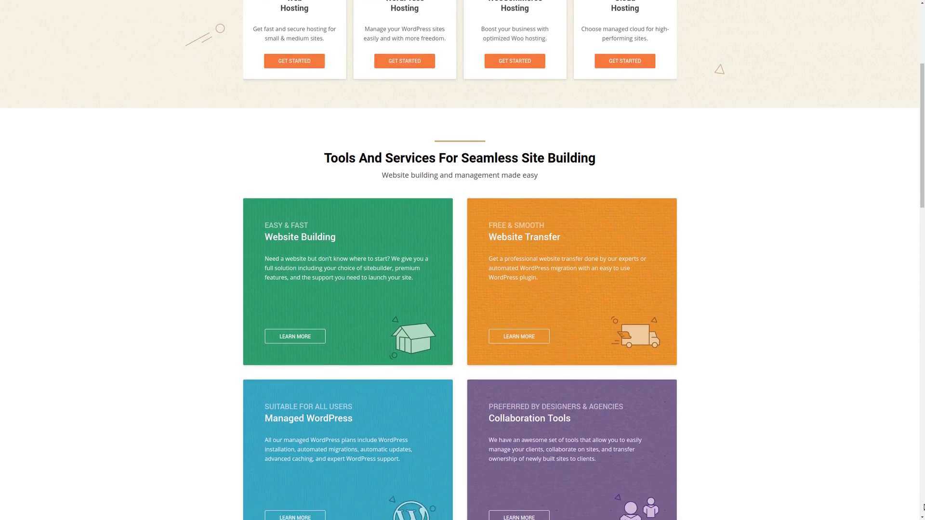
pyautogui.scroll(-1, 923, 508)
pyautogui.scroll(-2, 923, 507)
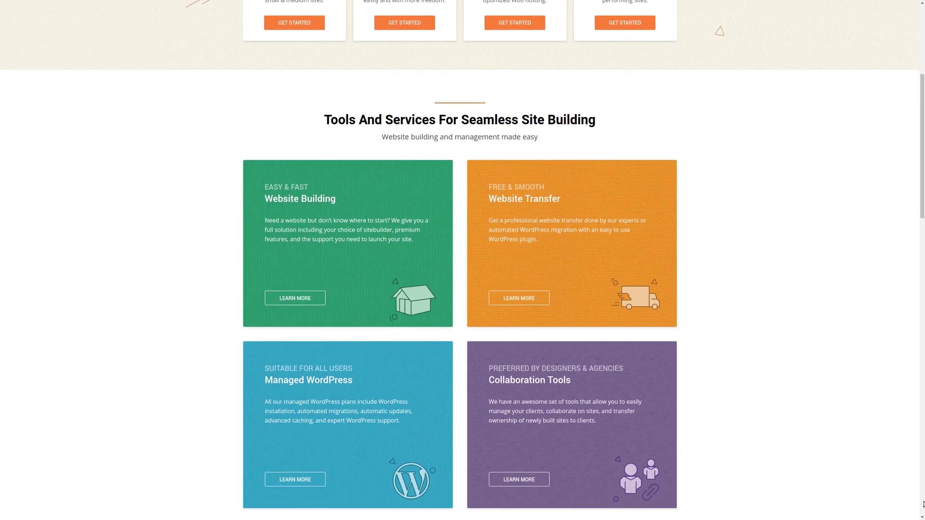
pyautogui.scroll(-1, 923, 505)
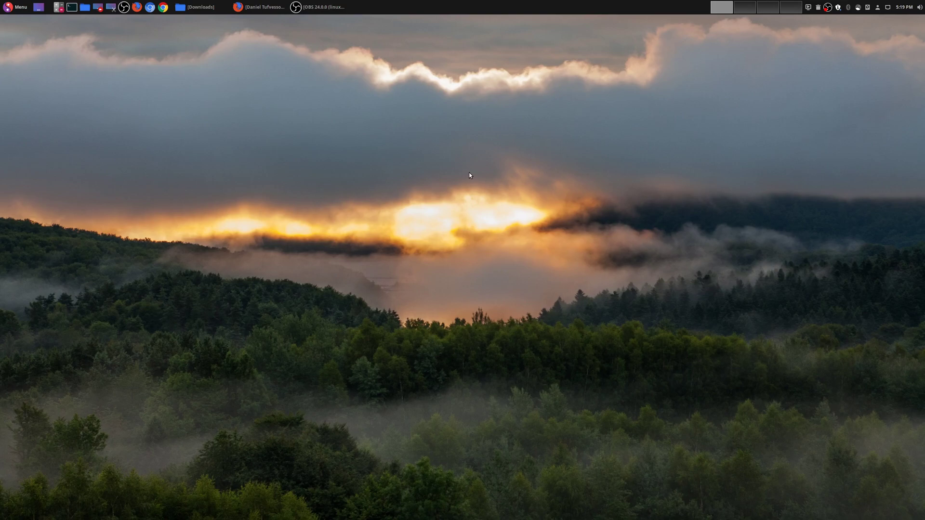
# - Bring Firefox forward, check the Blackmagic Resolve 16 download tab, then minimize the browser
pyautogui.click(268, 8)
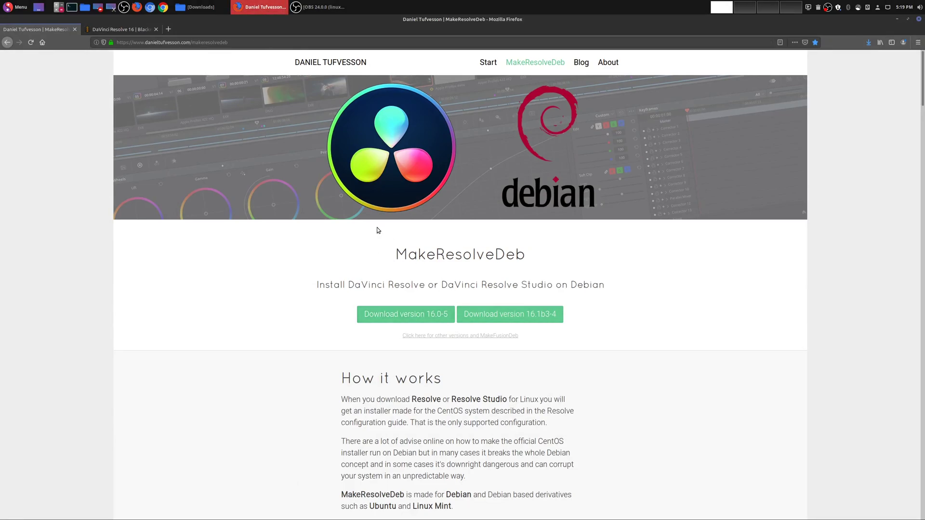
pyautogui.click(119, 30)
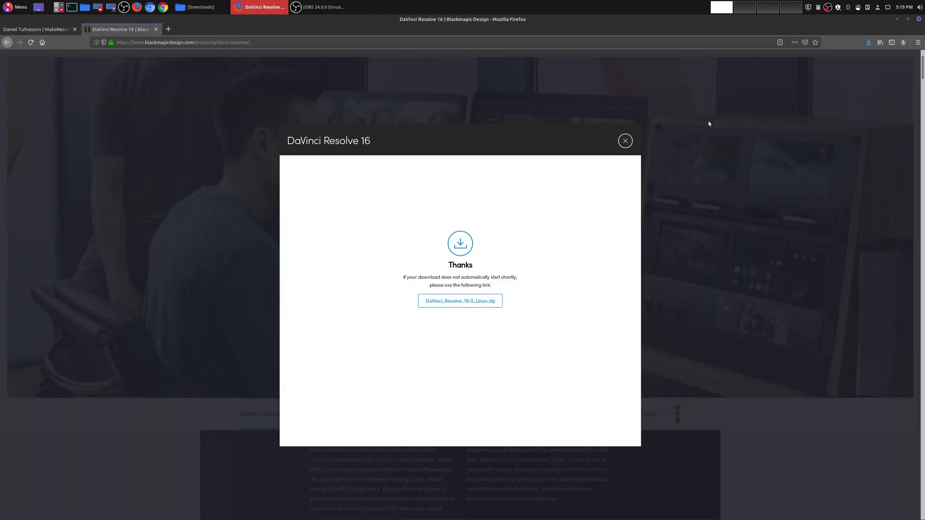
pyautogui.click(897, 19)
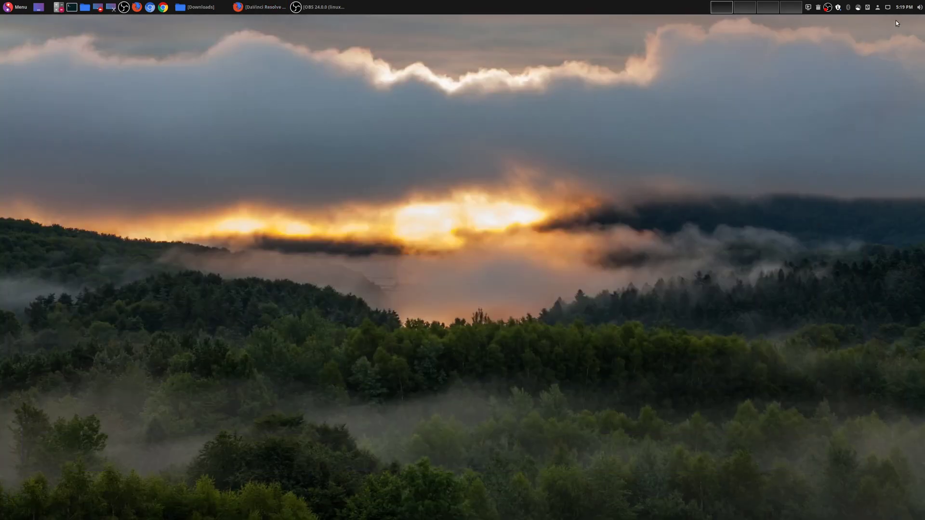
# - Extract DaVinci_Resolve_16.0_Linux.zip and makeresolvedeb_16.0-5.sh.tar.gz into the Downloads folder
pyautogui.click(199, 7)
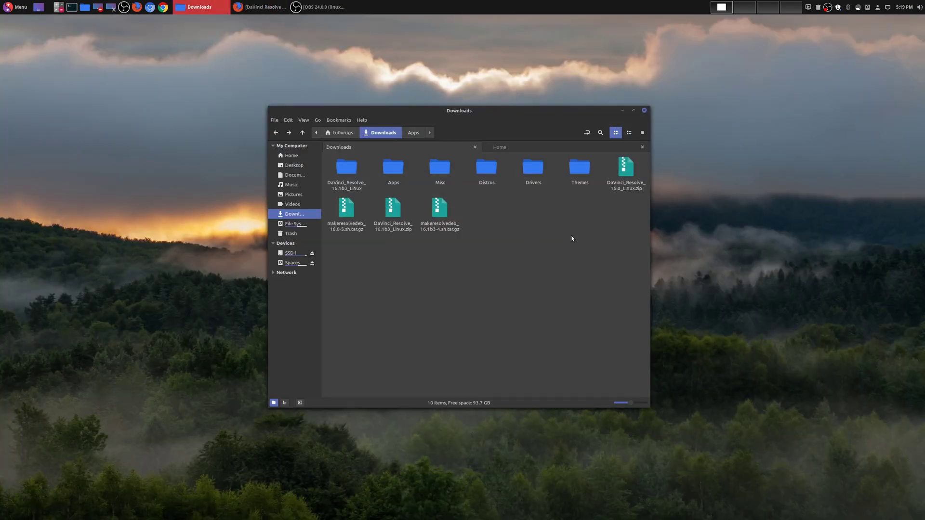
pyautogui.rightClick(625, 168)
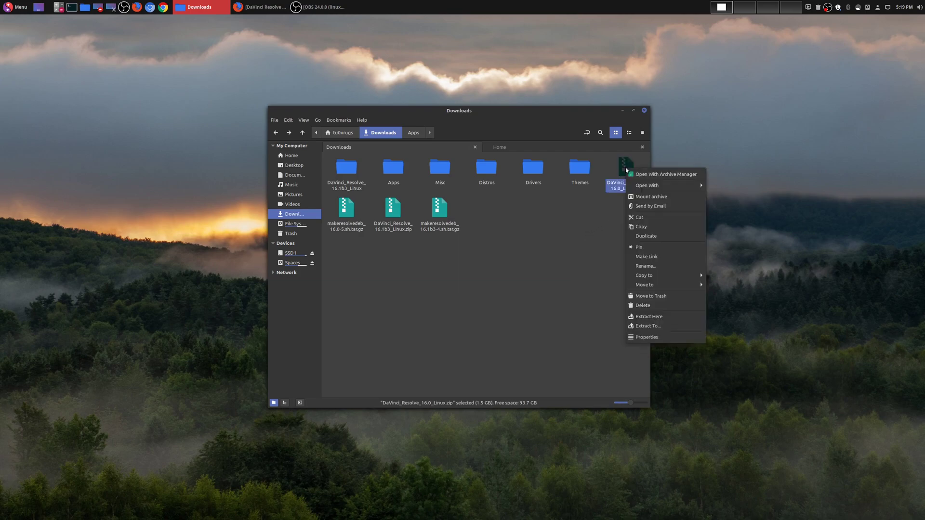
pyautogui.click(657, 316)
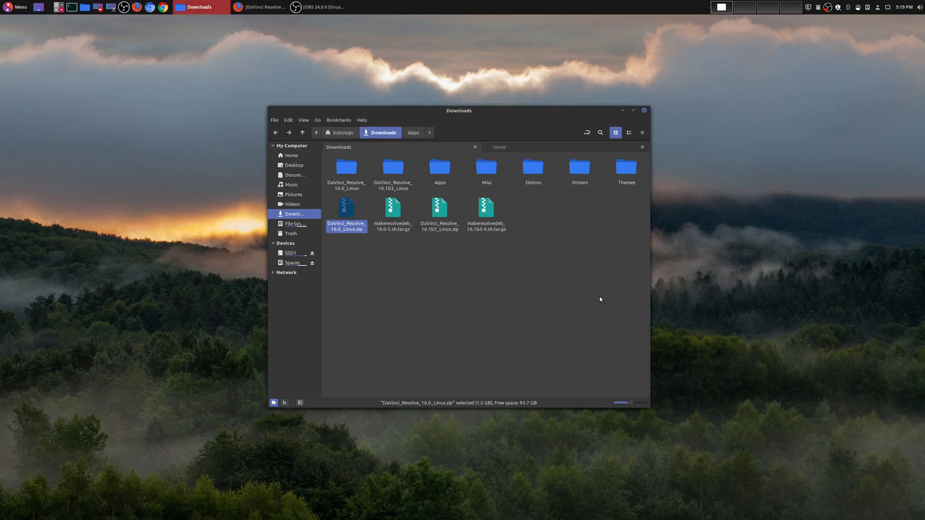
pyautogui.click(557, 270)
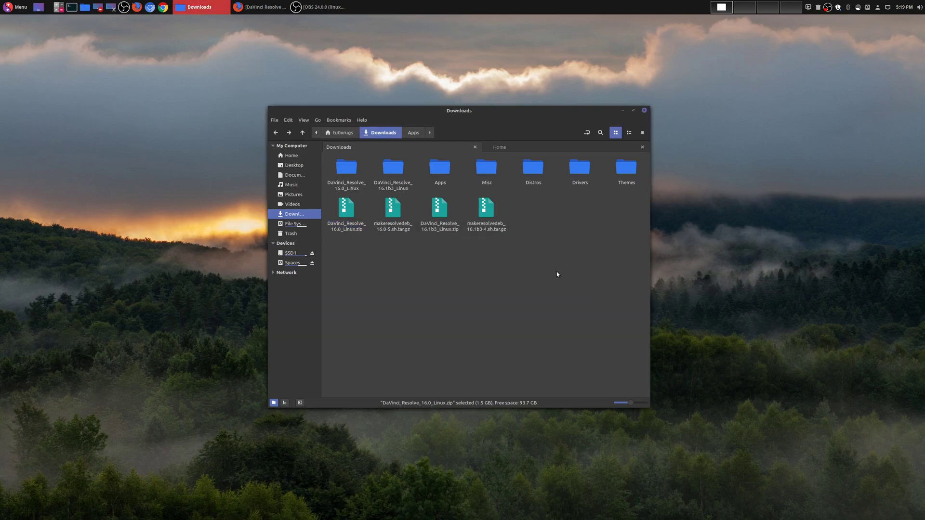
pyautogui.click(390, 209)
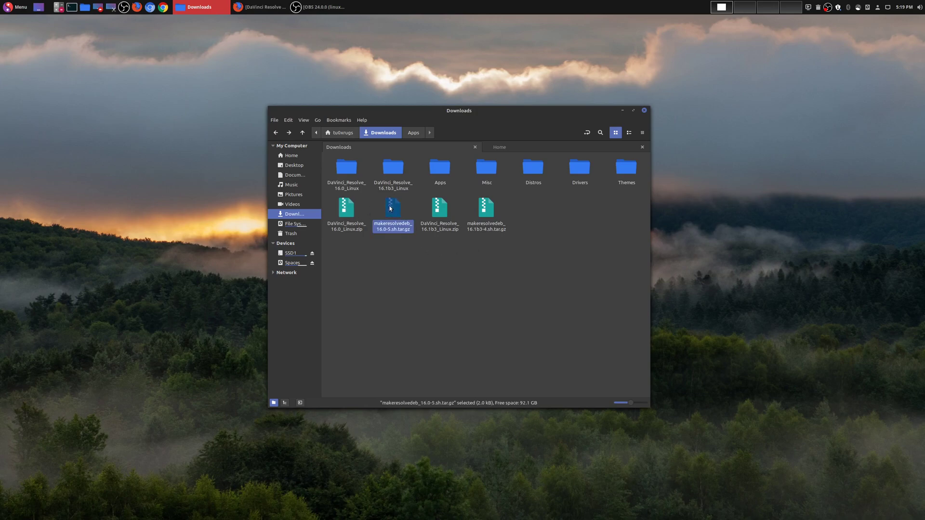
pyautogui.rightClick(389, 209)
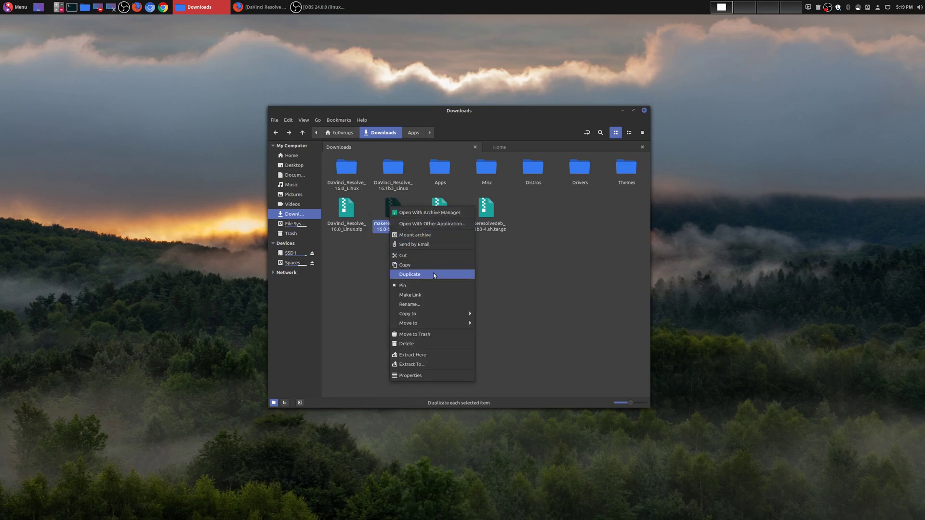
pyautogui.click(441, 354)
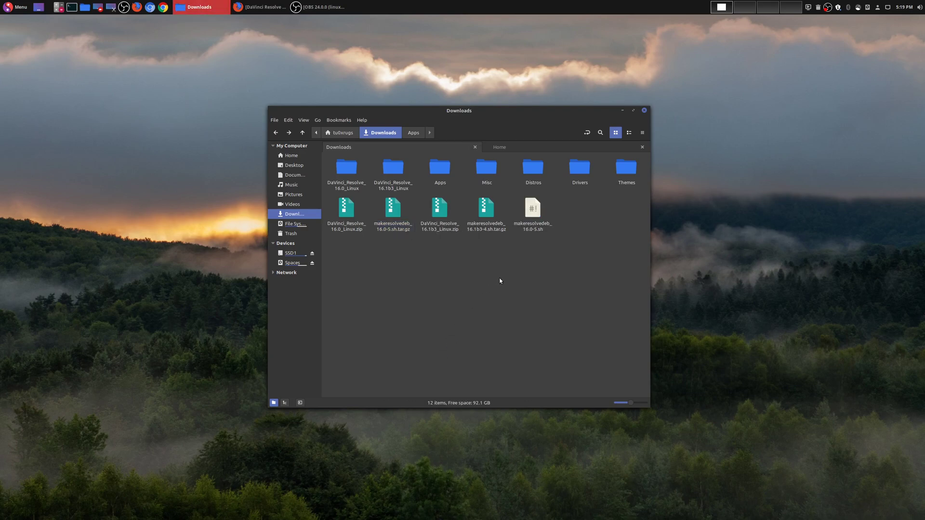
# - Move makeresolvedeb_16.0-5.sh into the DaVinci_Resolve_16.0_Linux folder and verify it landed there
pyautogui.click(533, 210)
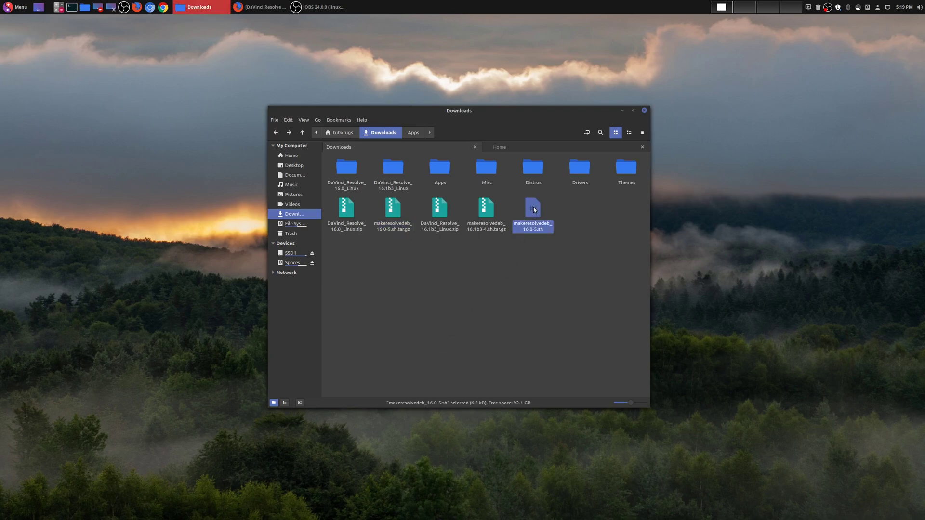
pyautogui.moveTo(533, 208); pyautogui.dragTo(346, 172)
pyautogui.doubleClick(348, 180)
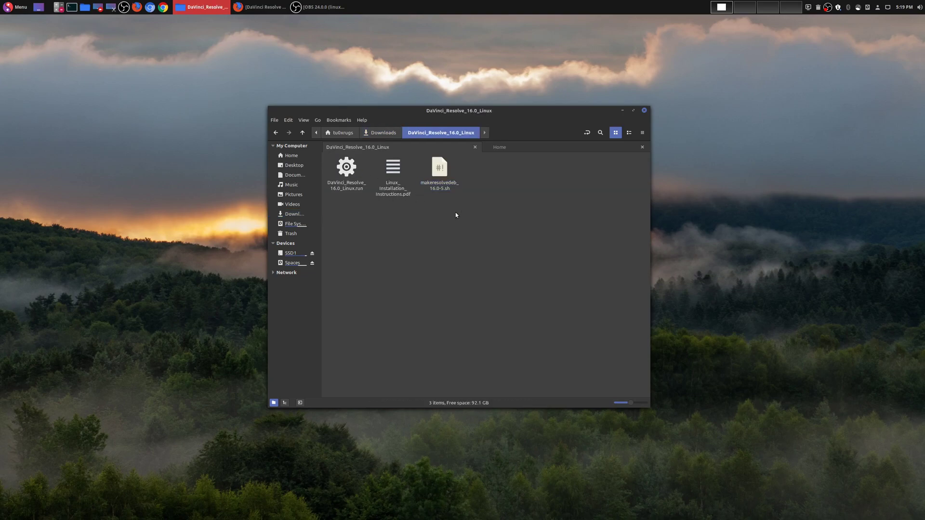
pyautogui.click(389, 134)
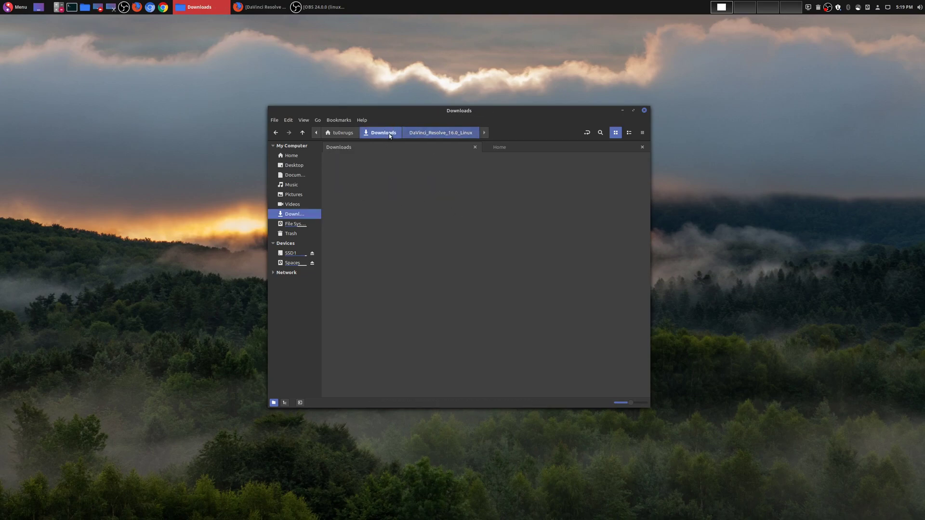
pyautogui.rightClick(349, 167)
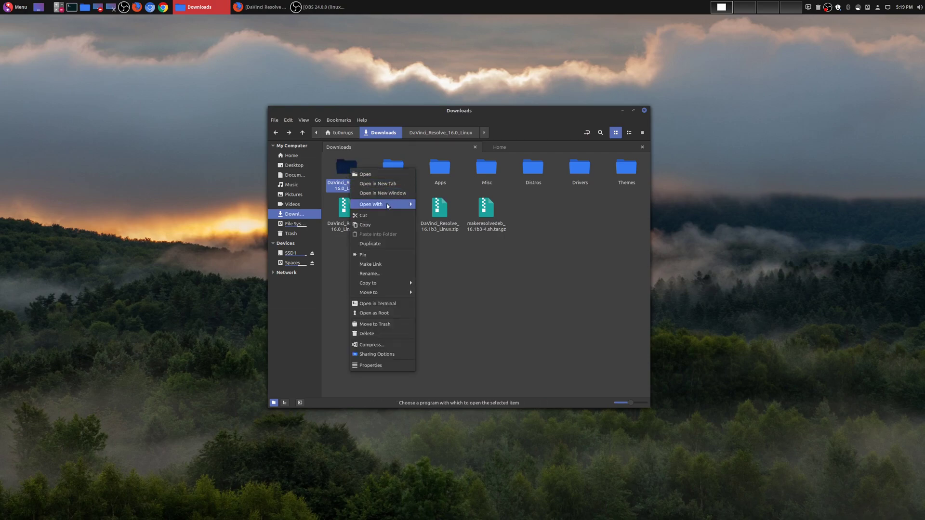
# - Open a terminal in DaVinci_Resolve_16.0_Linux and list its files with ls
pyautogui.moveTo(394, 204)
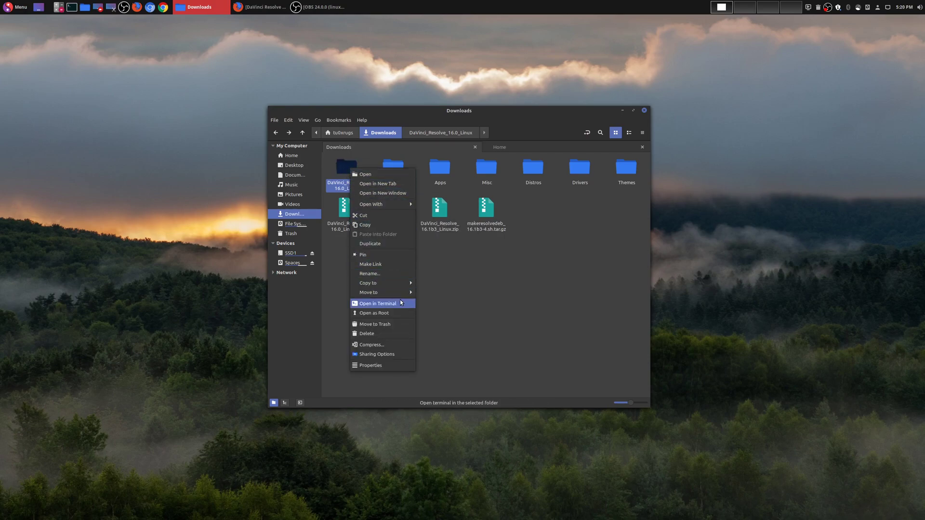
pyautogui.click(378, 303)
pyautogui.write('ls')
pyautogui.press('Return')
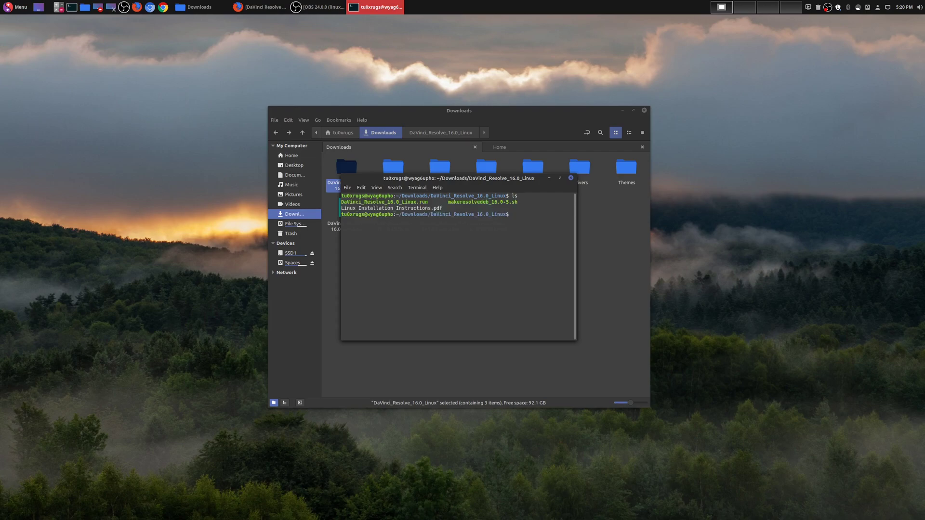
pyautogui.write('.')
pyautogui.write('/')
pyautogui.press('BackSpace')
pyautogui.press('BackSpace')
pyautogui.write('./')
# - Run ./makeresolvedeb_16.0-5.sh without arguments to see its usage
pyautogui.moveTo(449, 202); pyautogui.dragTo(518, 202)
pyautogui.rightClick(500, 202)
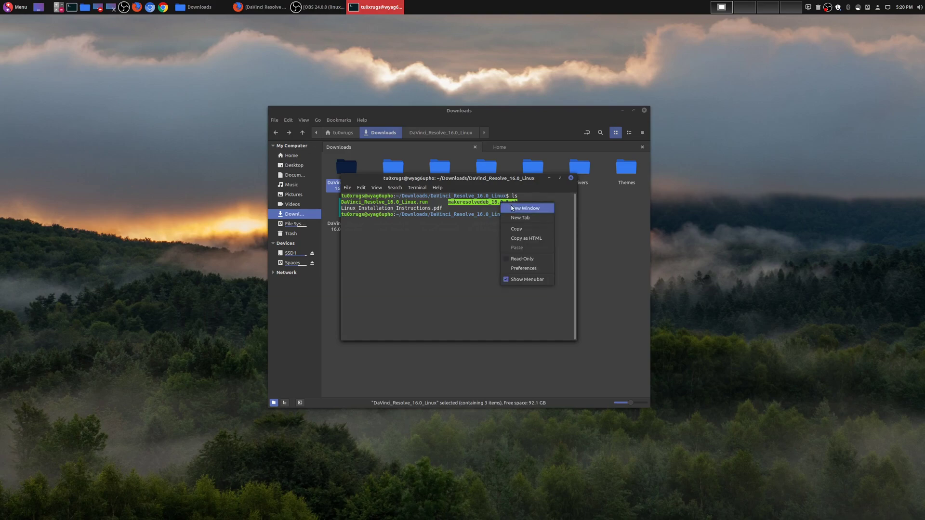
pyautogui.click(520, 228)
pyautogui.rightClick(537, 216)
pyautogui.click(561, 258)
pyautogui.press('Return')
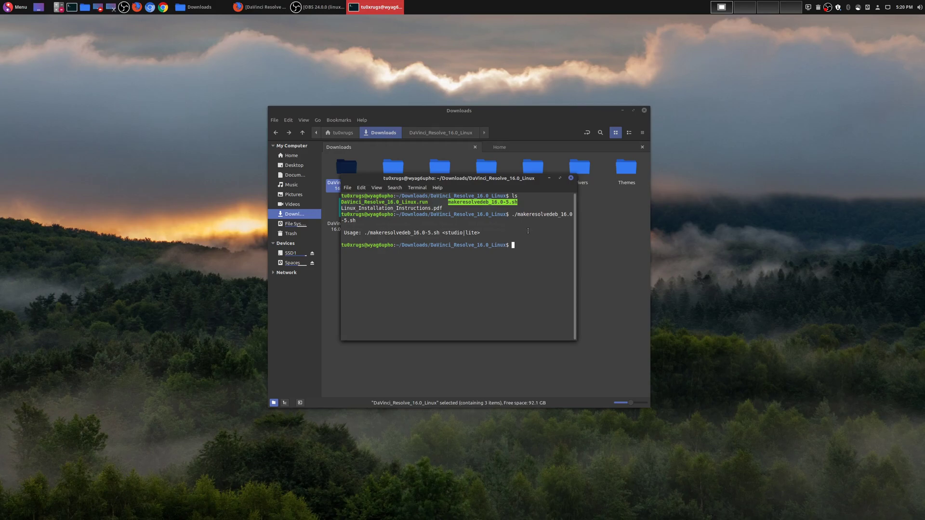
# - Rerun the script with 'lite' to build the .deb, watching the folder alongside
pyautogui.press('Up')
pyautogui.write('lite')
pyautogui.press('Return')
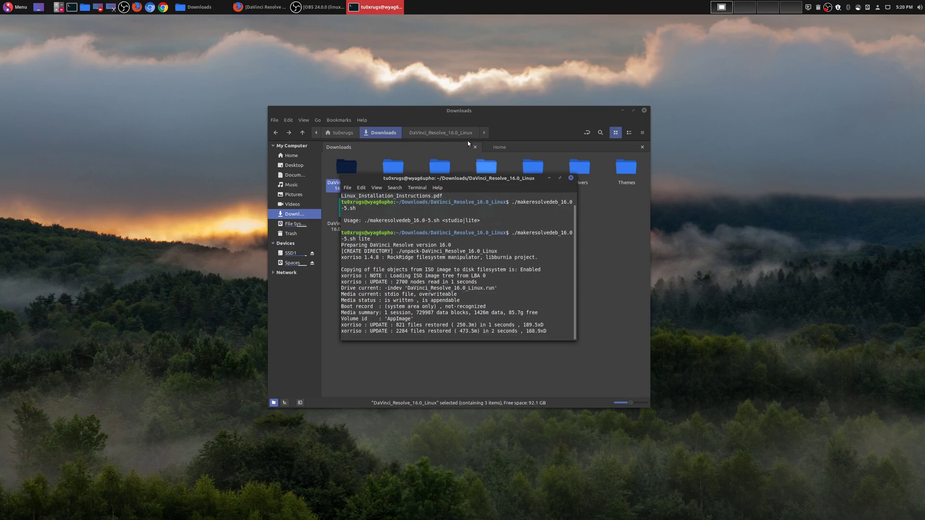
pyautogui.moveTo(478, 179); pyautogui.dragTo(743, 198)
pyautogui.doubleClick(346, 167)
pyautogui.moveTo(522, 111); pyautogui.dragTo(449, 70)
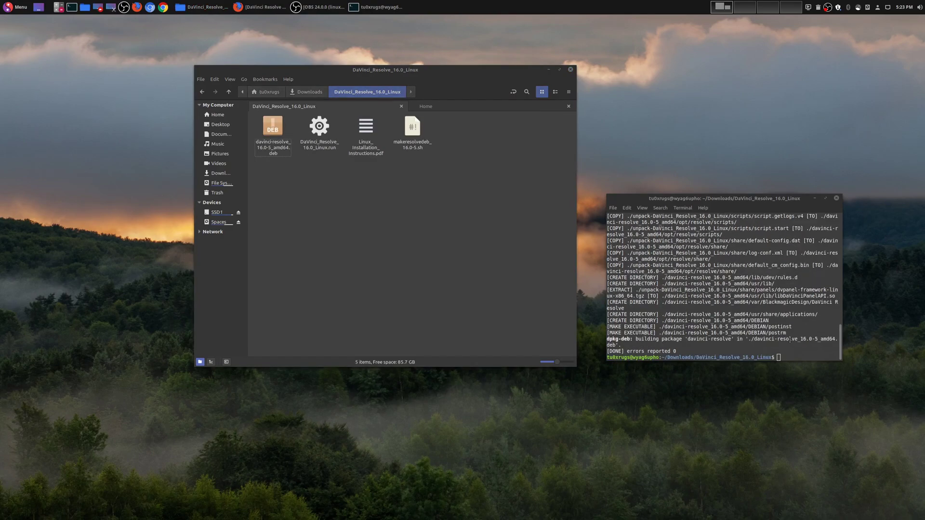
# - List the folder to confirm davinci-resolve_16.0-5_amd64.deb was created
pyautogui.click(791, 339)
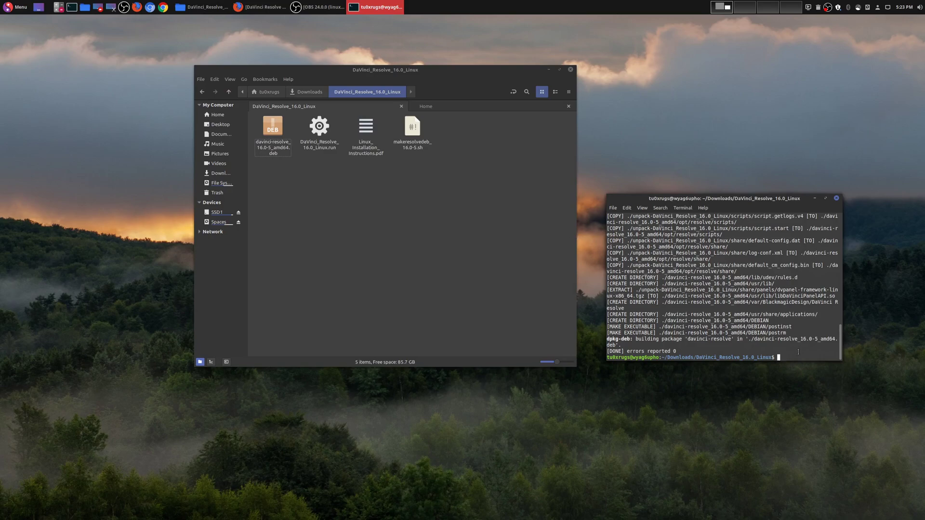
pyautogui.write('sudo dkpg -')
pyautogui.press('BackSpace')
pyautogui.press('BackSpace')
pyautogui.press('BackSpace')
pyautogui.press('BackSpace')
pyautogui.press('BackSpace')
pyautogui.press('BackSpace')
pyautogui.press('BackSpace')
pyautogui.press('BackSpace')
pyautogui.press('BackSpace')
pyautogui.press('BackSpace')
pyautogui.press('BackSpace')
pyautogui.write('ls')
pyautogui.press('Return')
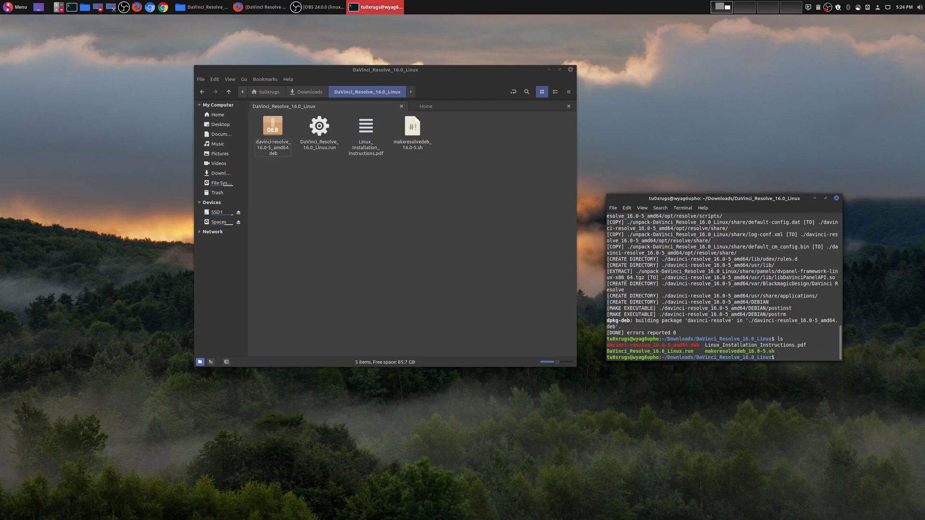
# - Install davinci-resolve_16.0-5_amd64.deb with sudo dpkg -i, entering the account password
pyautogui.write('sudo dkpg -i')
pyautogui.moveTo(699, 346); pyautogui.dragTo(608, 345)
pyautogui.rightClick(614, 345)
pyautogui.click(646, 374)
pyautogui.rightClick(821, 356)
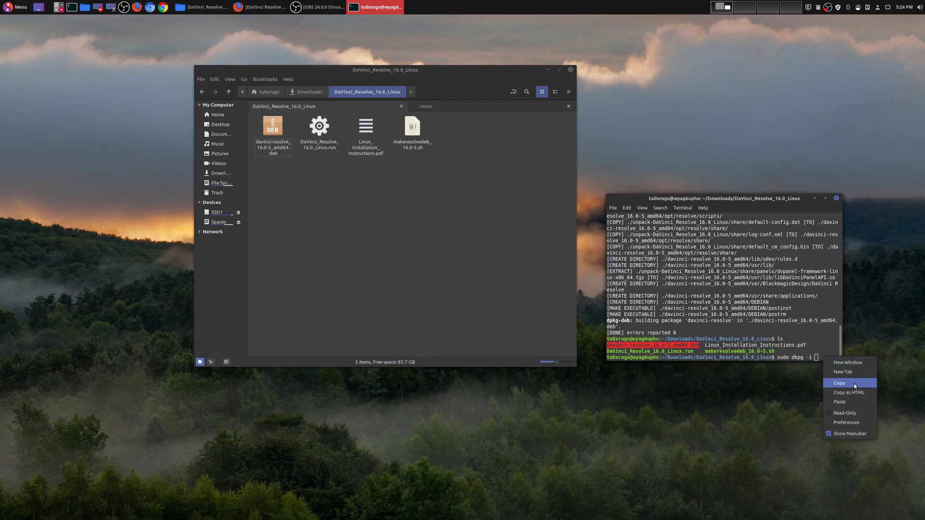
pyautogui.click(856, 401)
pyautogui.press('Return')
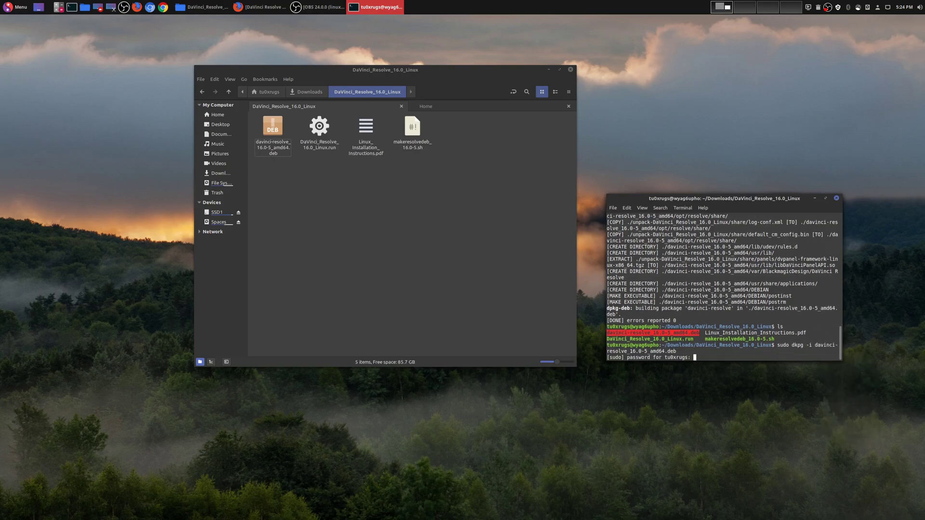
pyautogui.write('********')
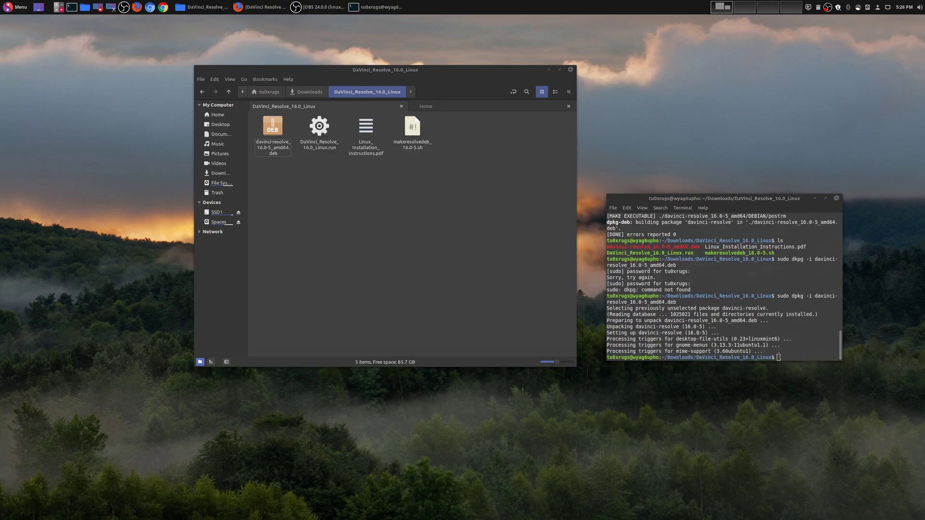
# - Minimize the Terminal and file manager, then launch DaVinci Resolve from Menu > Sound & Video
pyautogui.click(815, 198)
pyautogui.click(206, 7)
pyautogui.click(17, 7)
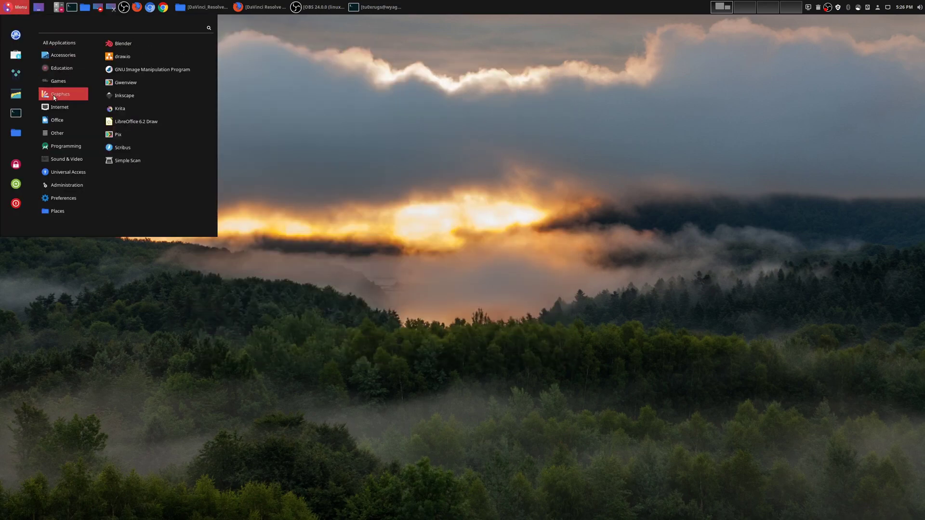
pyautogui.moveTo(59, 159)
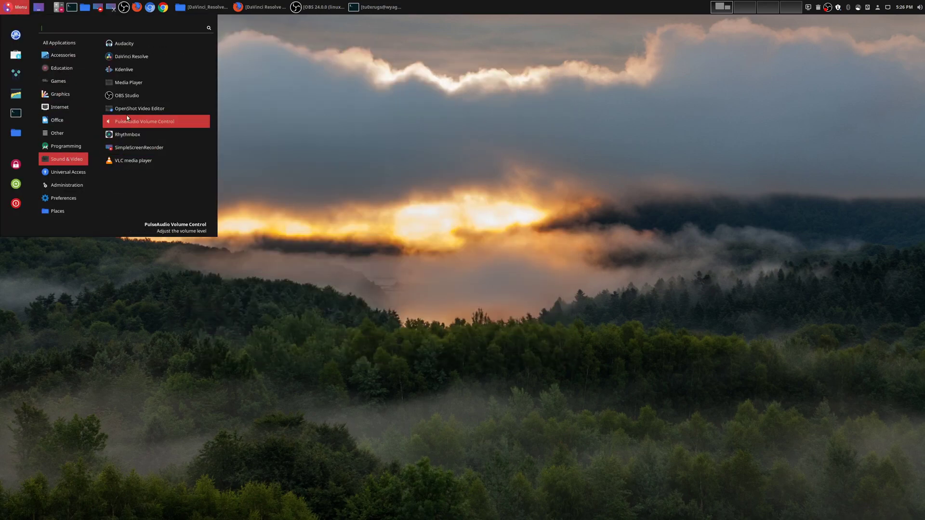
pyautogui.click(131, 56)
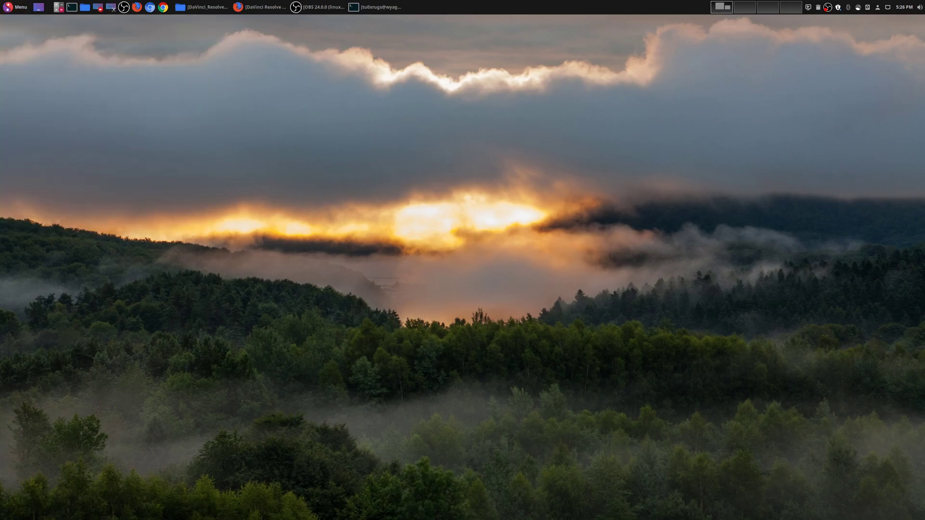